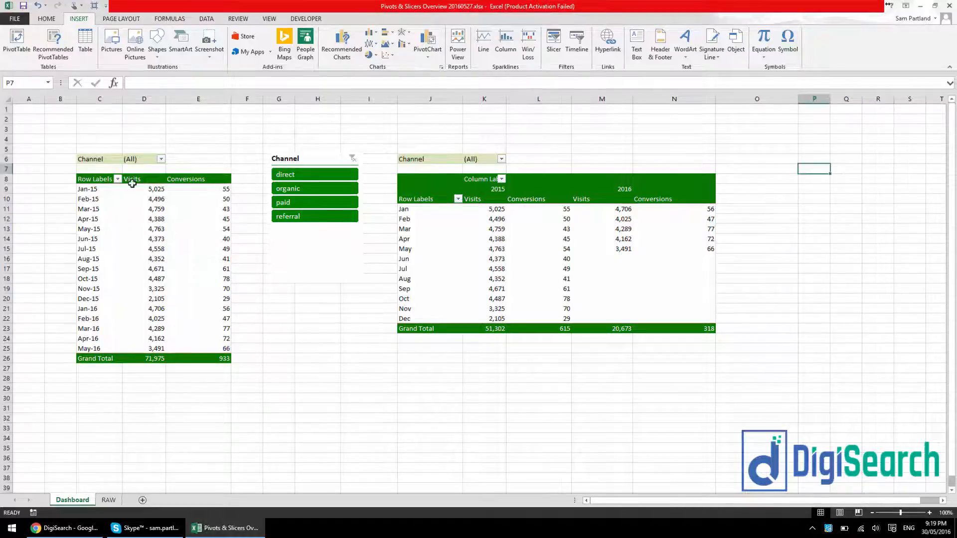
# Examine the chart types available for the monthly Visits and Conversions pivot table, including pie, scatter and the line variants.
pyautogui.click(131, 201)
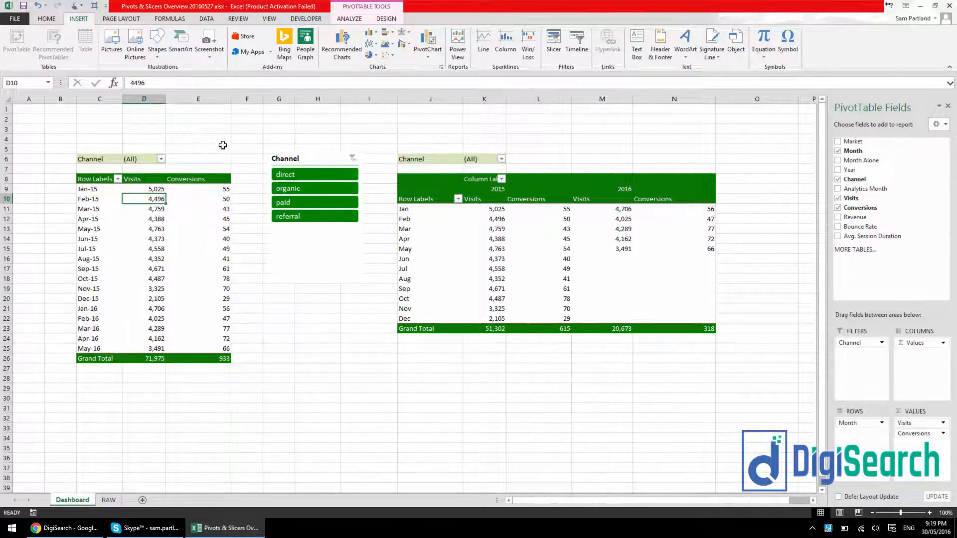
pyautogui.click(356, 45)
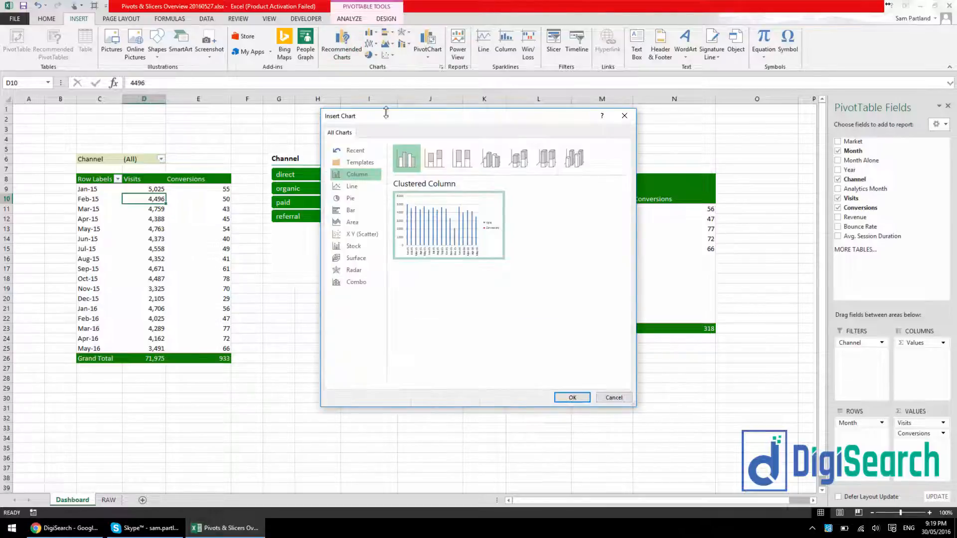
pyautogui.click(353, 187)
pyautogui.click(355, 199)
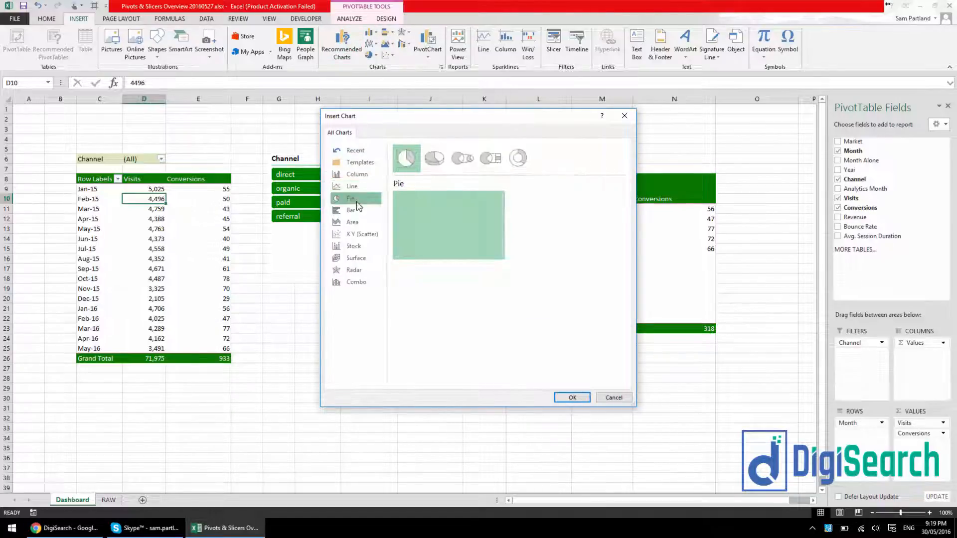
pyautogui.click(352, 223)
pyautogui.click(357, 234)
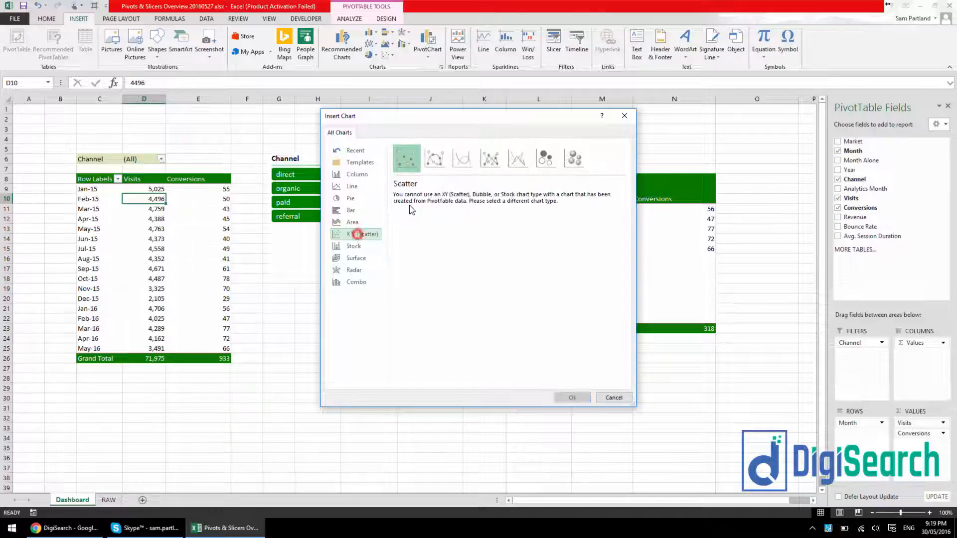
pyautogui.click(352, 186)
pyautogui.click(438, 159)
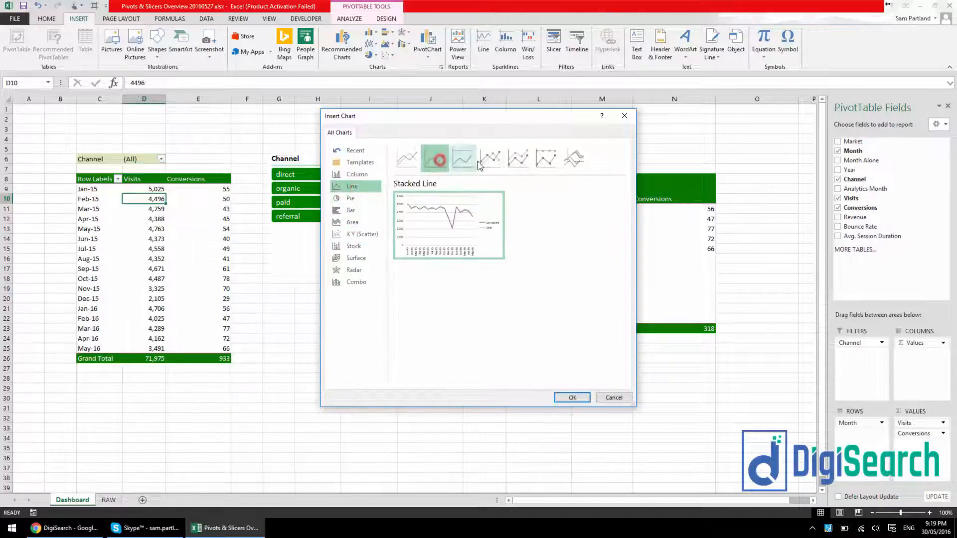
pyautogui.click(491, 159)
pyautogui.click(518, 158)
pyautogui.click(545, 158)
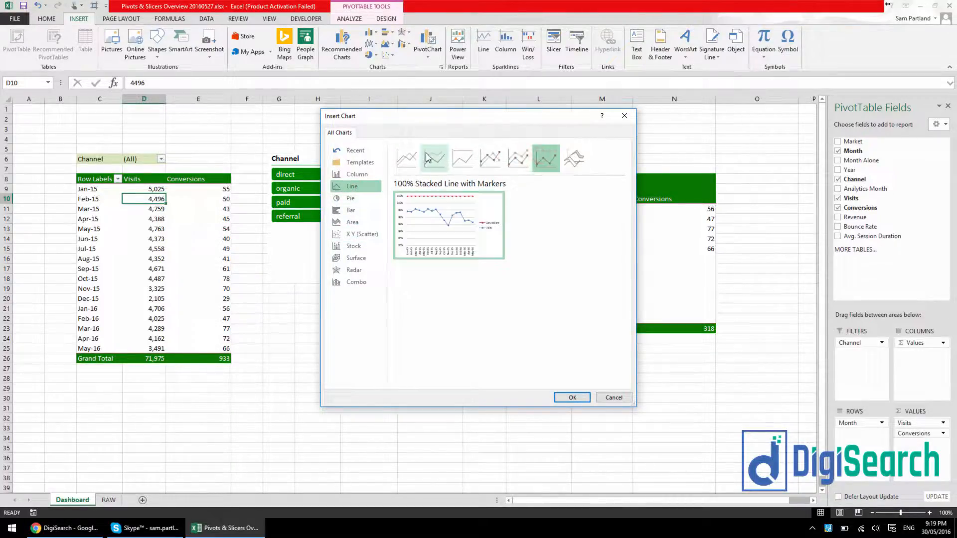
pyautogui.click(624, 116)
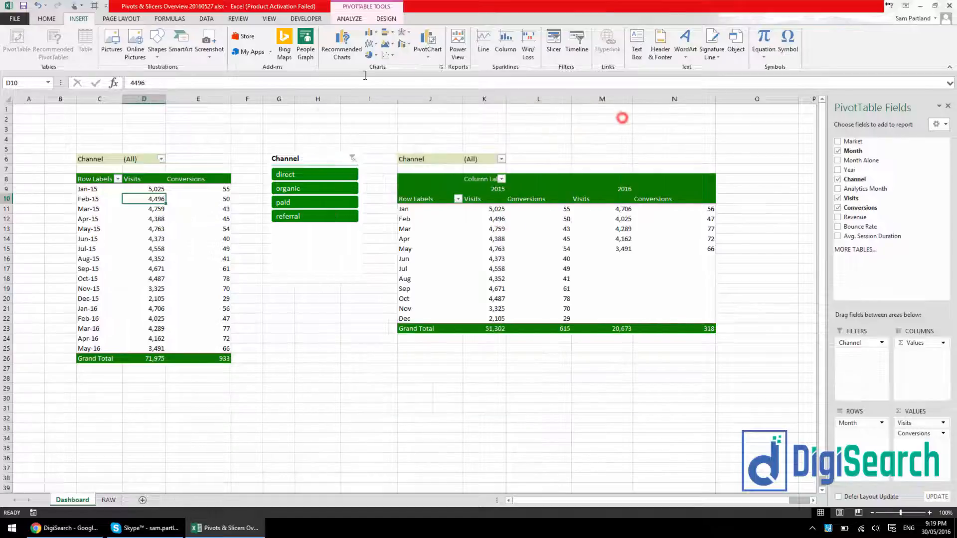
# Insert a 2-D line chart of the monthly Visits and Conversions pivot table, then enlarge it and place it beside that table.
pyautogui.click(374, 45)
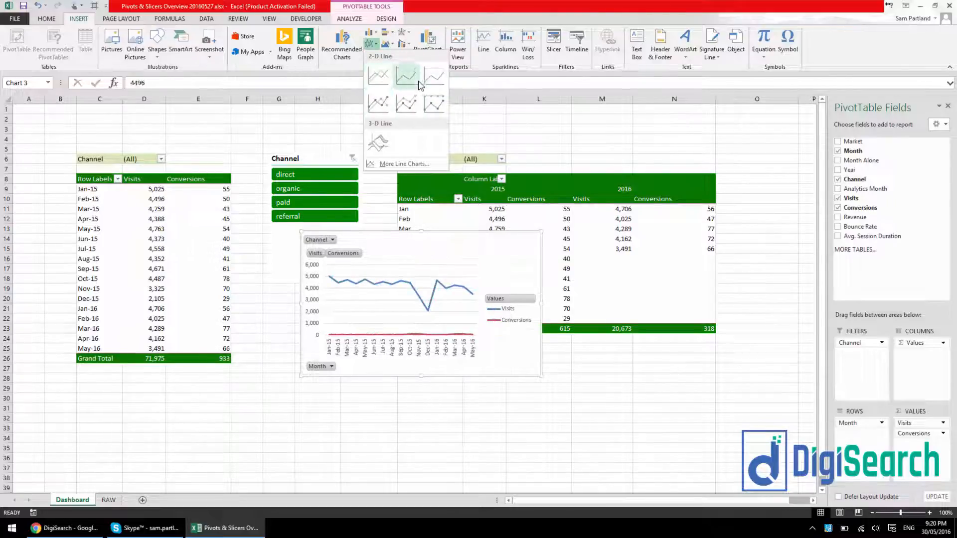
pyautogui.click(390, 79)
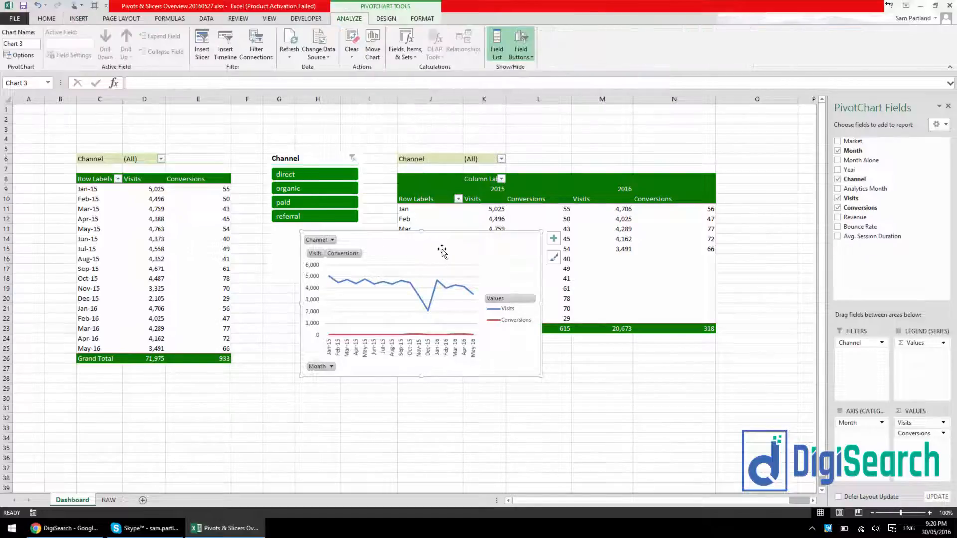
pyautogui.moveTo(442, 252); pyautogui.dragTo(248, 259)
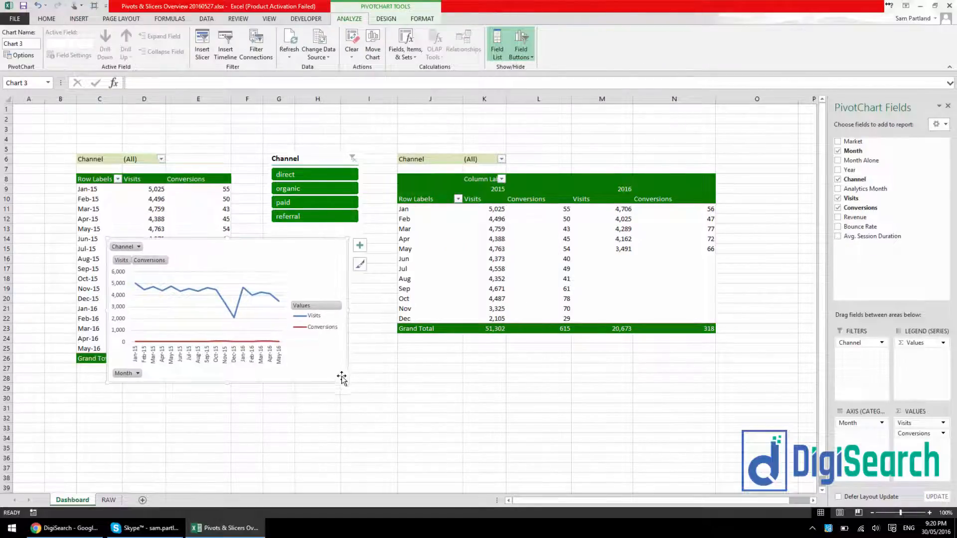
pyautogui.moveTo(347, 382); pyautogui.dragTo(430, 441)
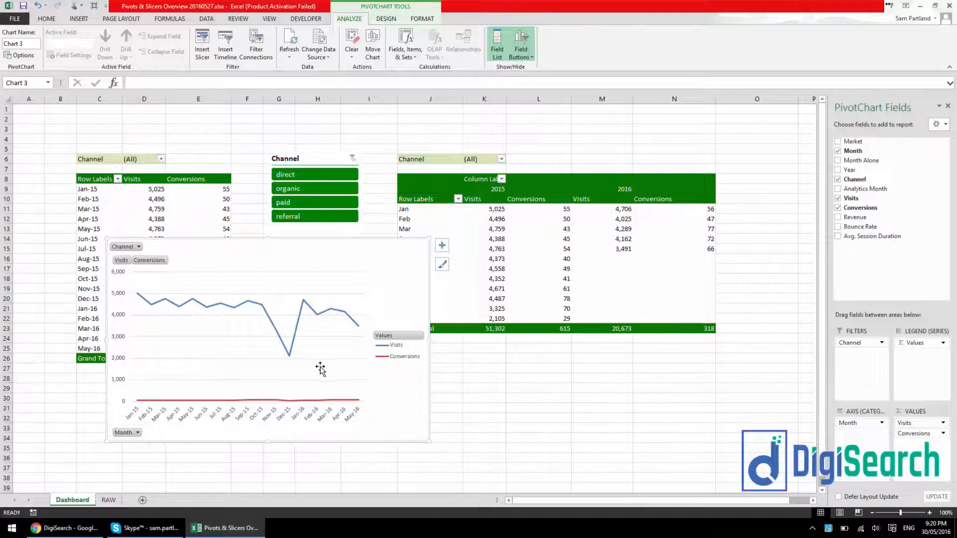
pyautogui.moveTo(269, 252); pyautogui.dragTo(425, 253)
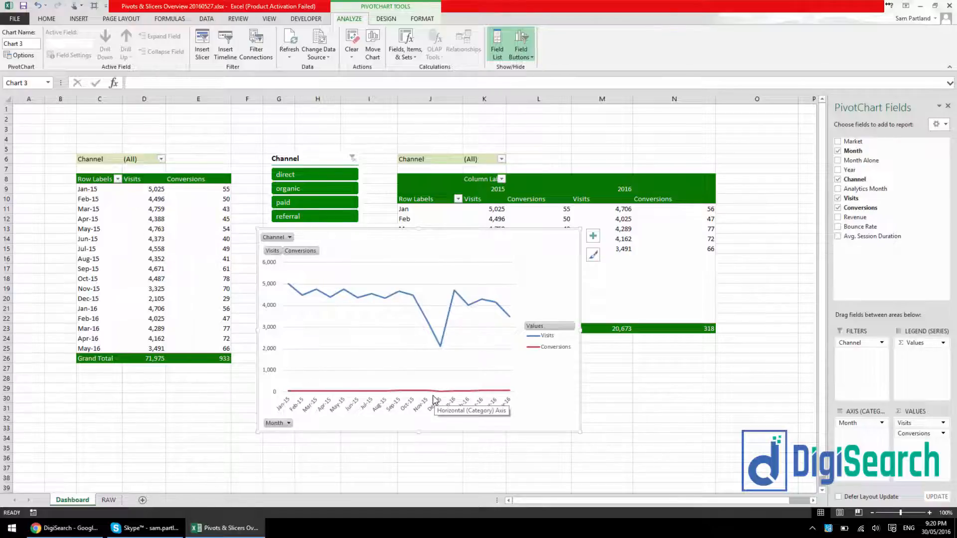
# Plot the chart's Conversions series on the secondary axis.
pyautogui.click(415, 390)
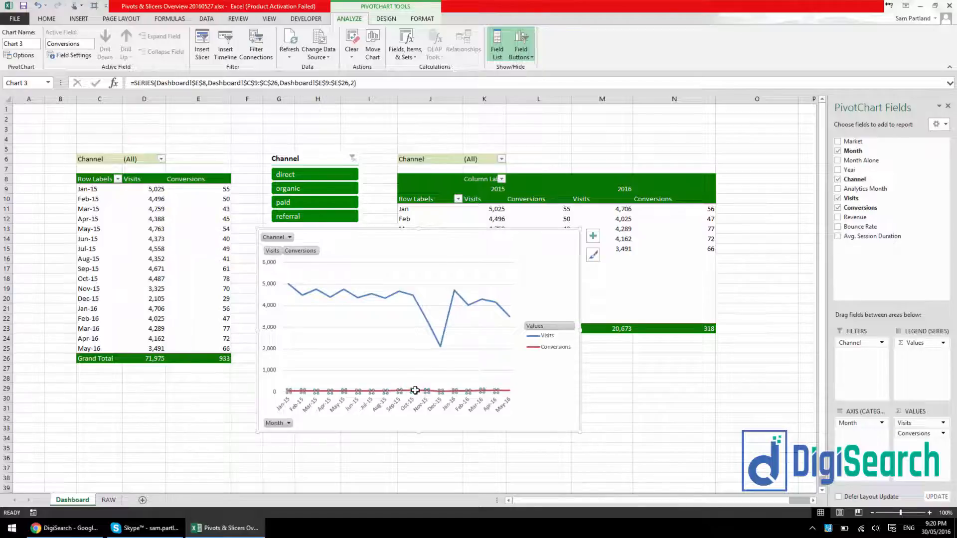
pyautogui.rightClick(416, 390)
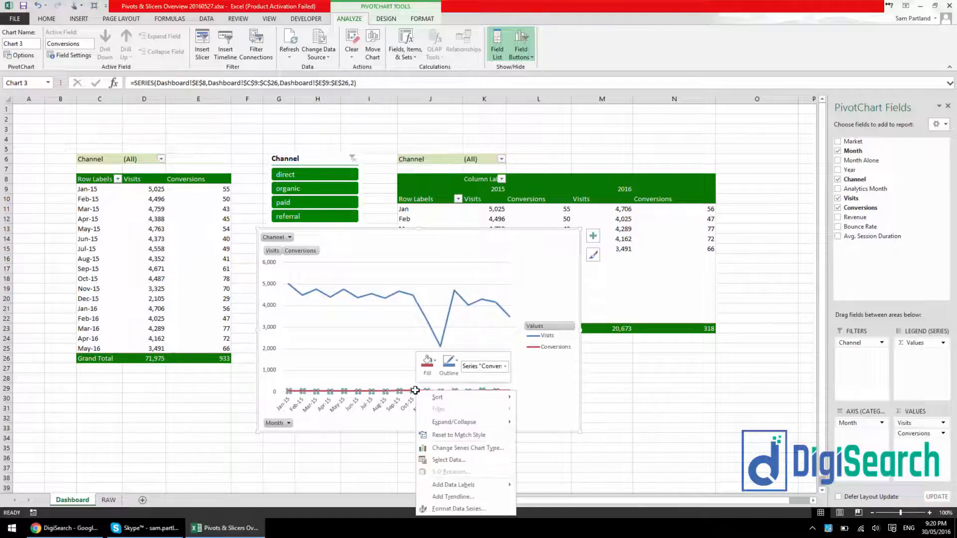
pyautogui.click(444, 509)
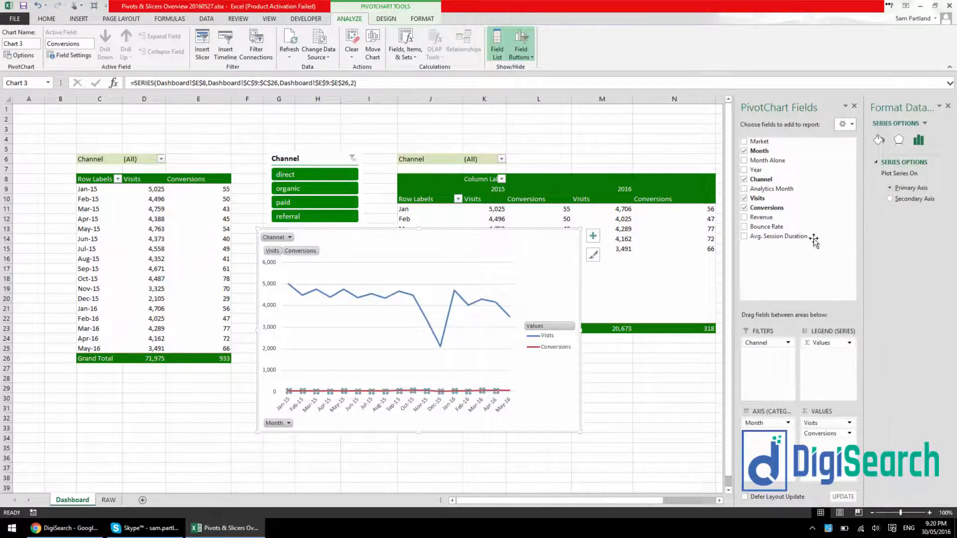
pyautogui.moveTo(863, 173); pyautogui.dragTo(817, 175)
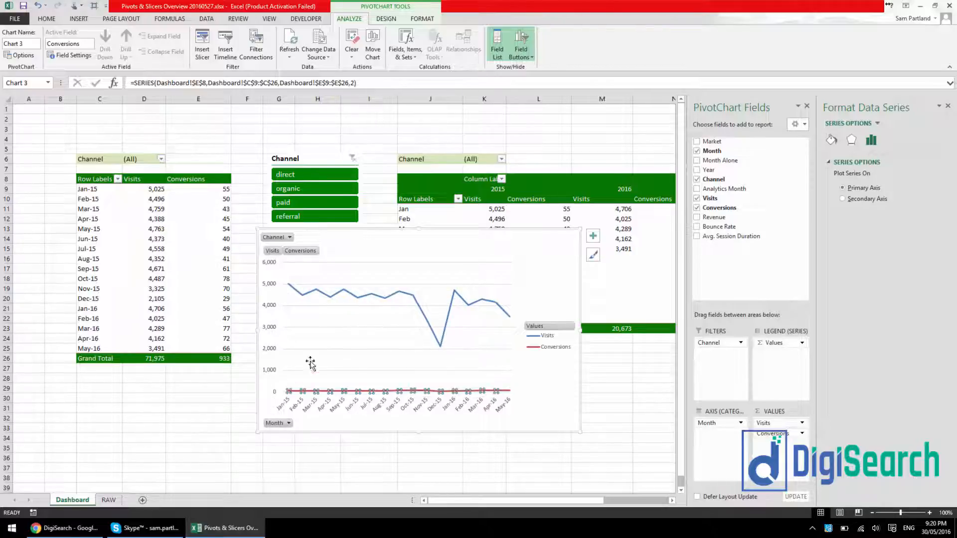
pyautogui.click(843, 199)
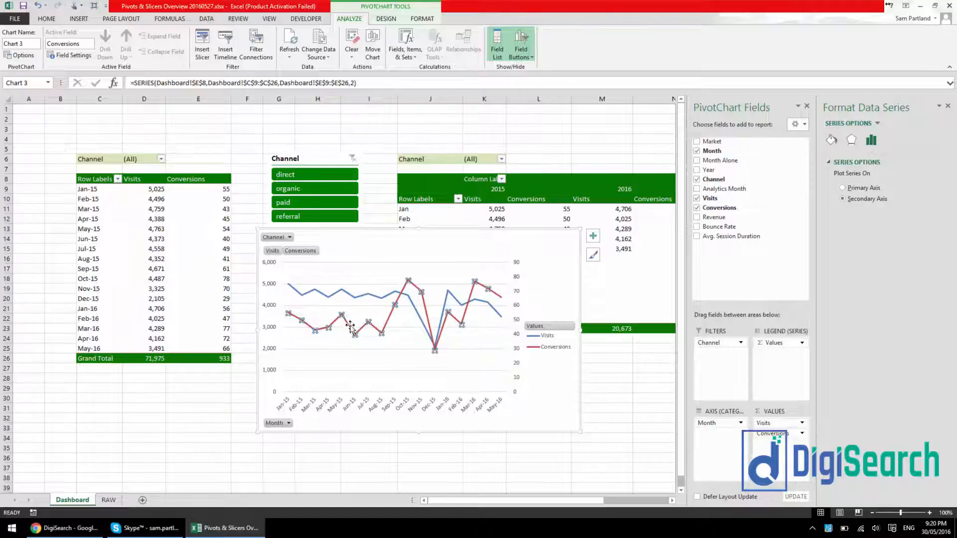
pyautogui.click(538, 454)
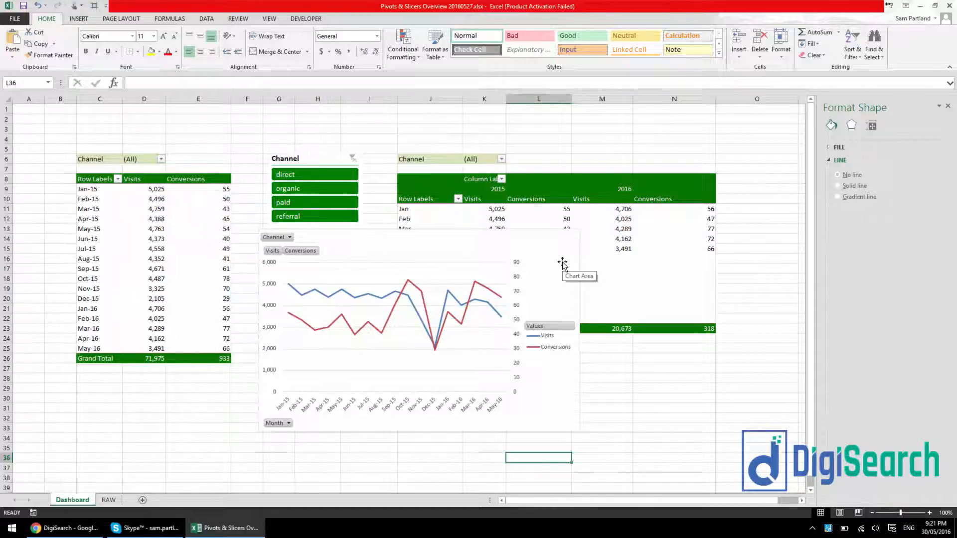
# Move the chart up slightly and hide all field buttons on it.
pyautogui.moveTo(561, 261); pyautogui.dragTo(551, 235)
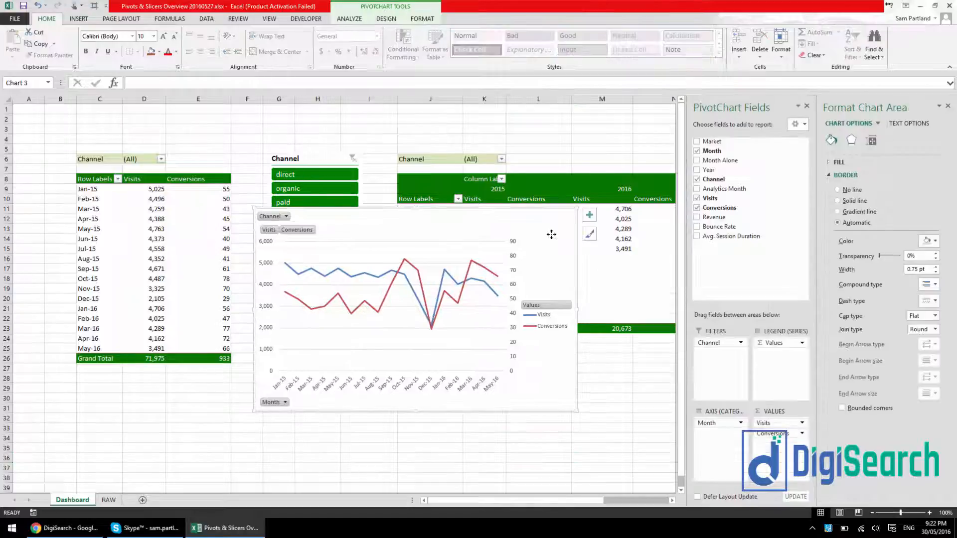
pyautogui.click(389, 20)
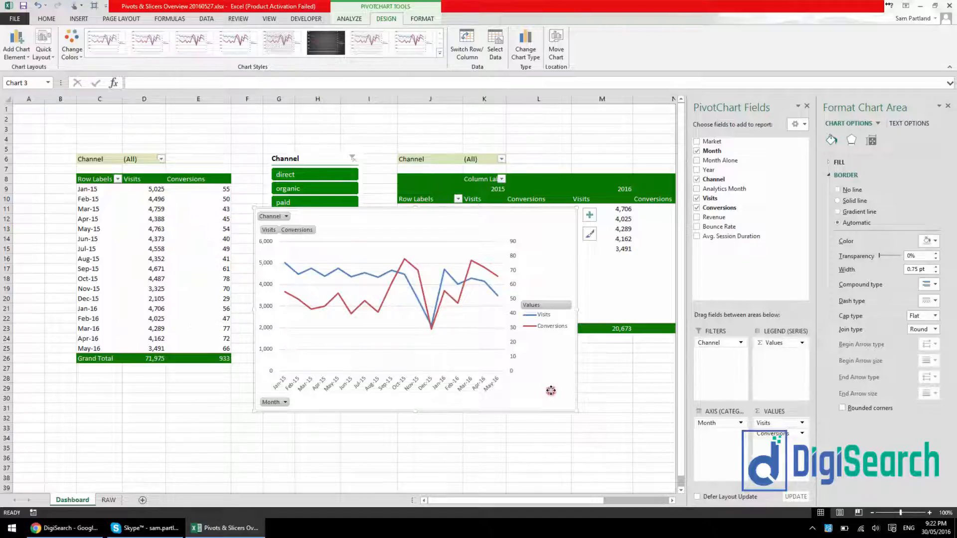
pyautogui.rightClick(536, 309)
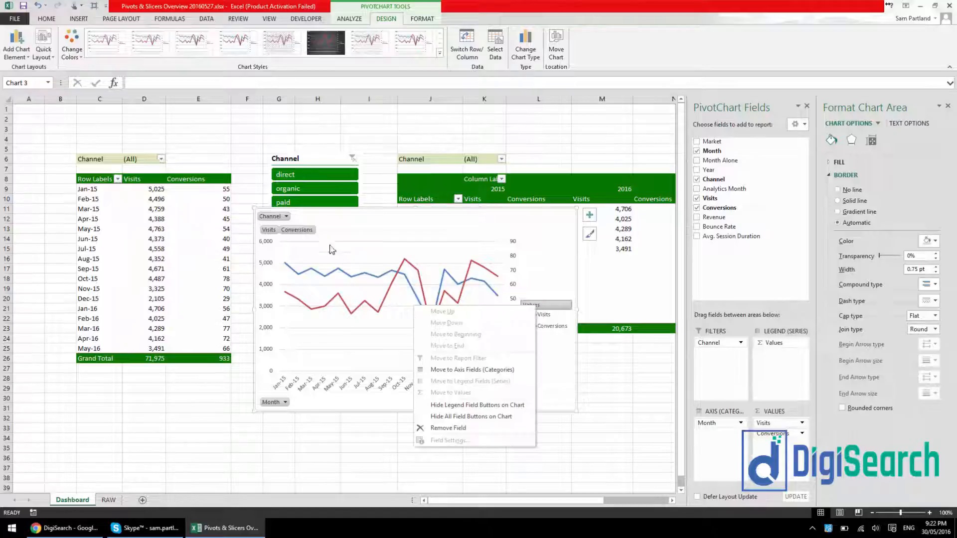
pyautogui.click(503, 416)
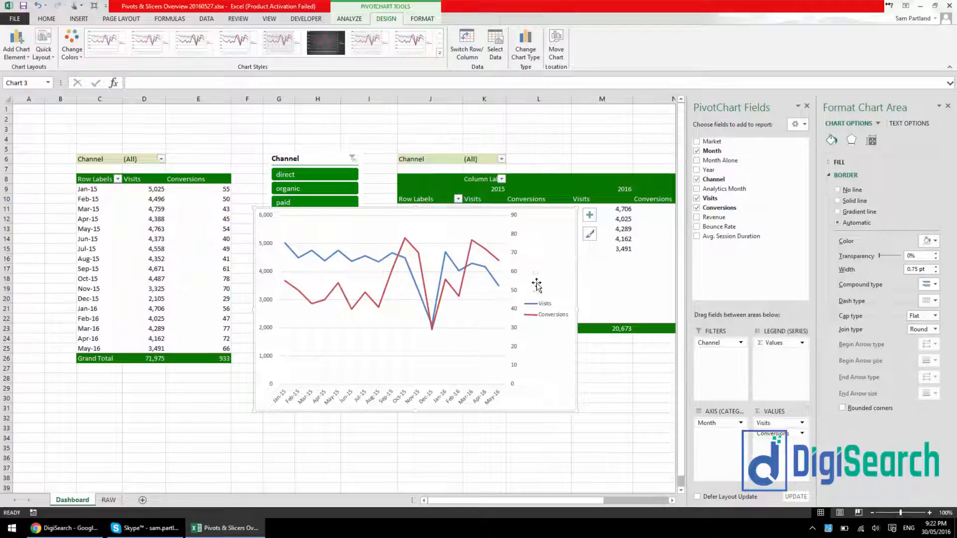
# Position the chart's legend at the bottom.
pyautogui.rightClick(536, 314)
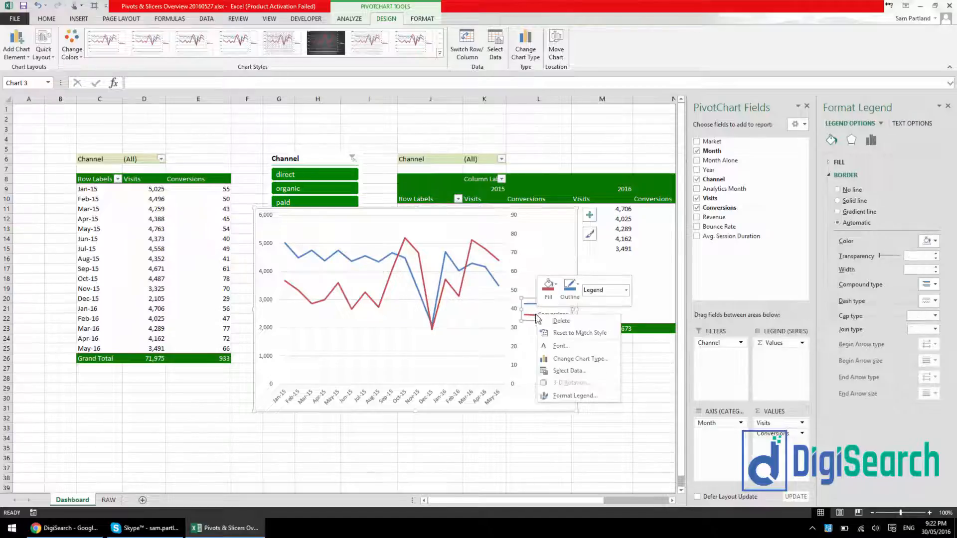
pyautogui.click(582, 395)
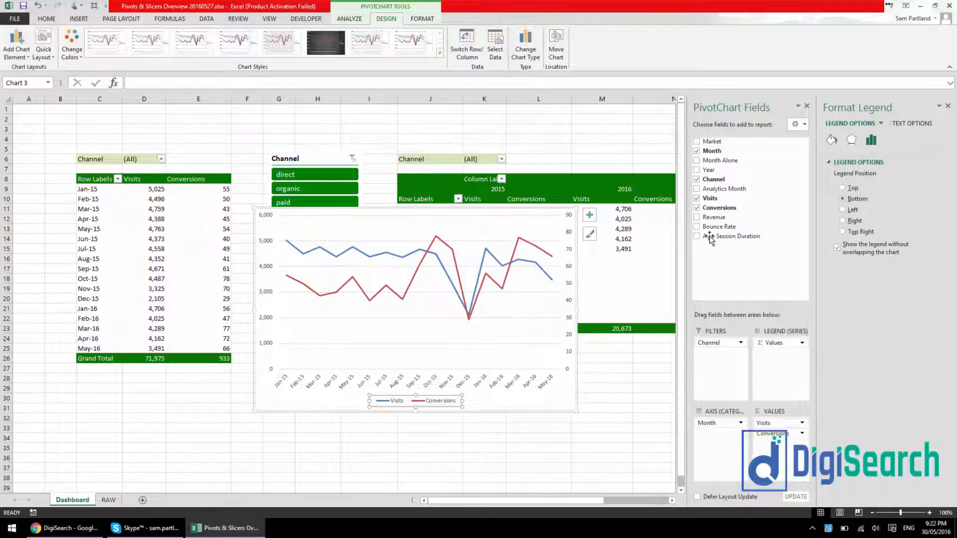
pyautogui.rightClick(439, 402)
pyautogui.press('Escape')
pyautogui.click(554, 435)
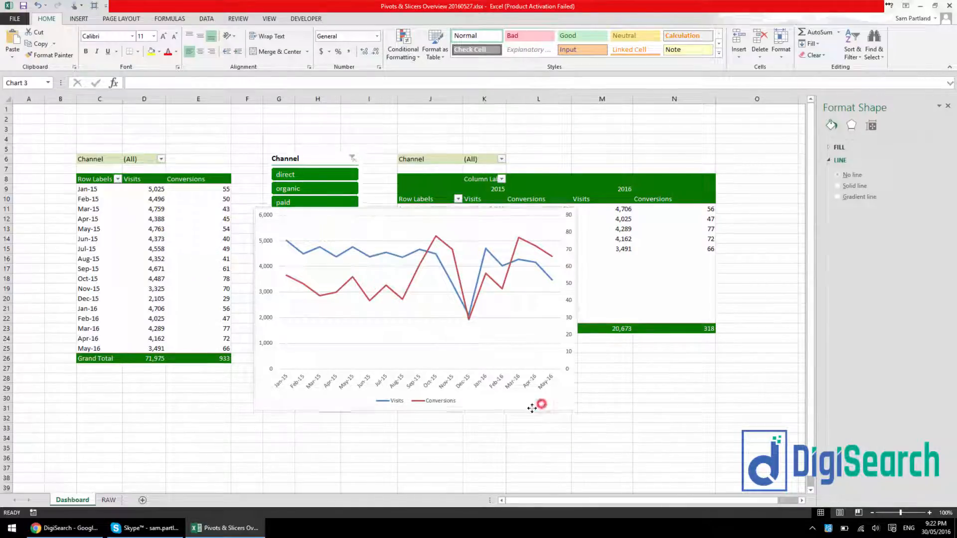
# Shift the chart slightly toward the monthly pivot table and set its border to No line.
pyautogui.moveTo(545, 403); pyautogui.dragTo(505, 401)
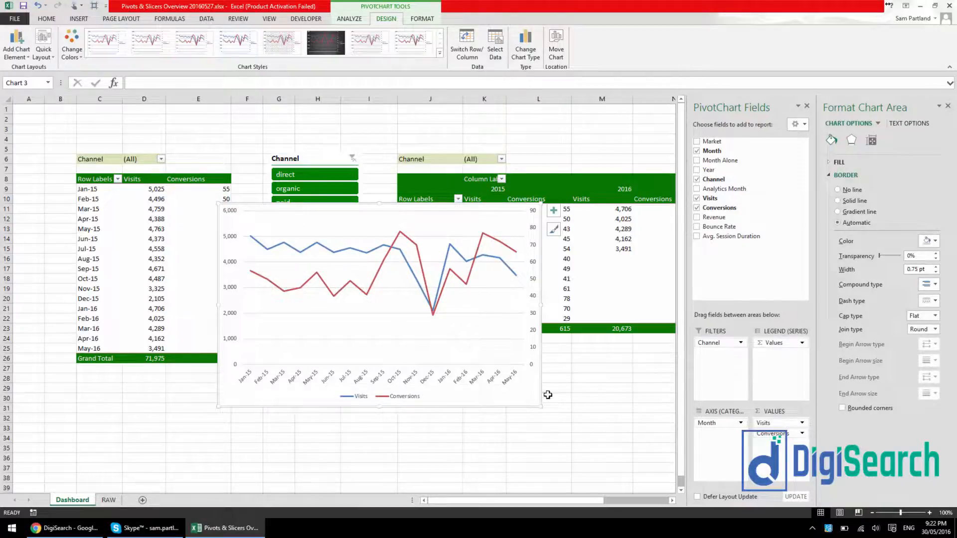
pyautogui.click(839, 190)
pyautogui.click(515, 422)
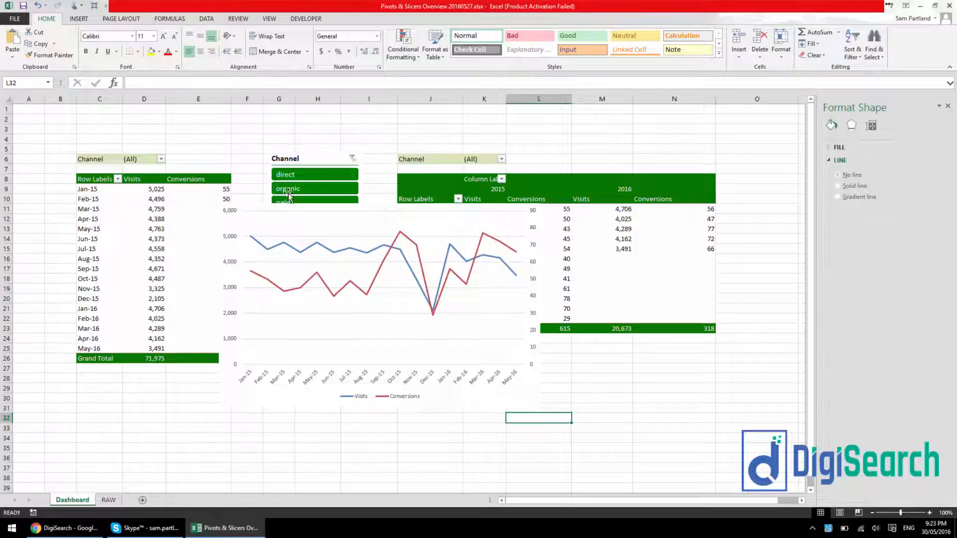
# Hide the gridlines on the Dashboard worksheet.
pyautogui.click(270, 19)
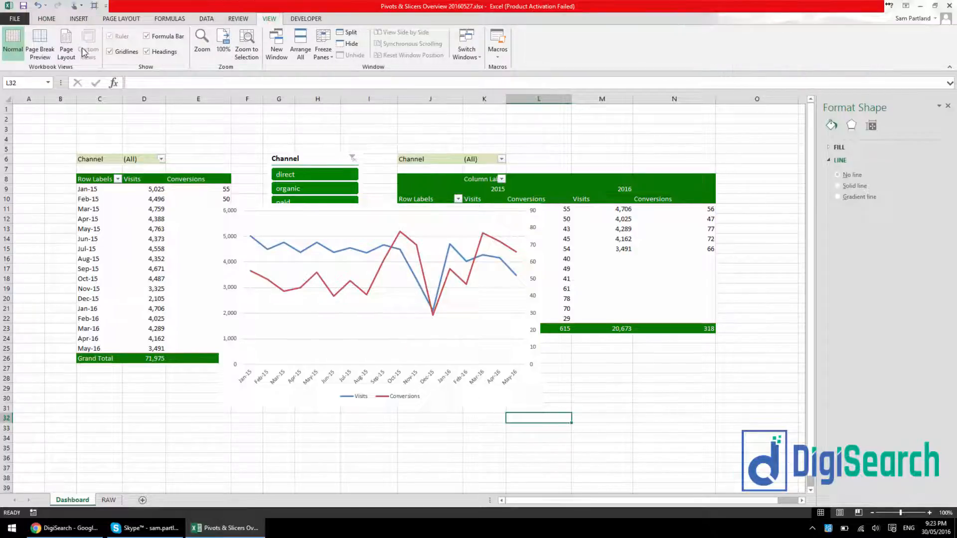
pyautogui.click(110, 51)
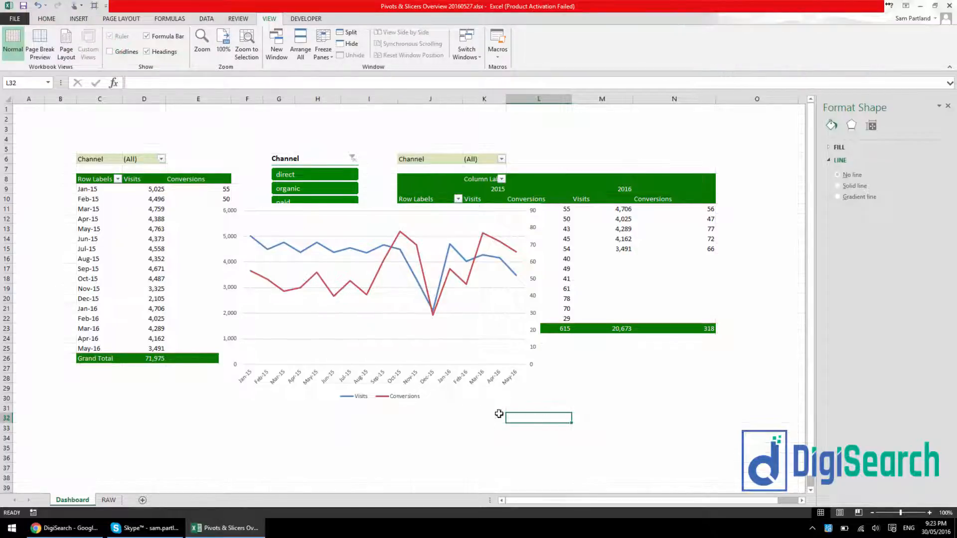
# Apply the smoothed line option to both the Conversions and Visits series in the chart.
pyautogui.click(523, 397)
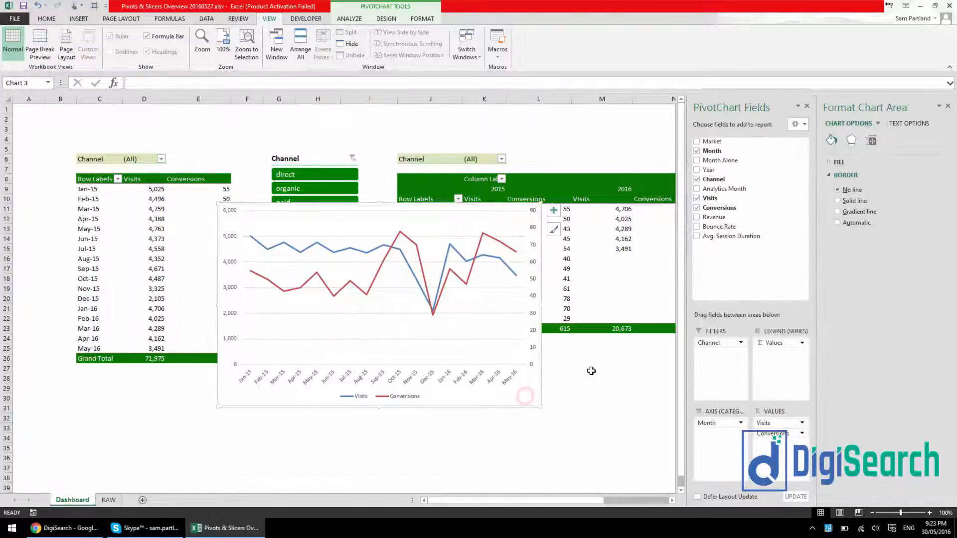
pyautogui.rightClick(420, 257)
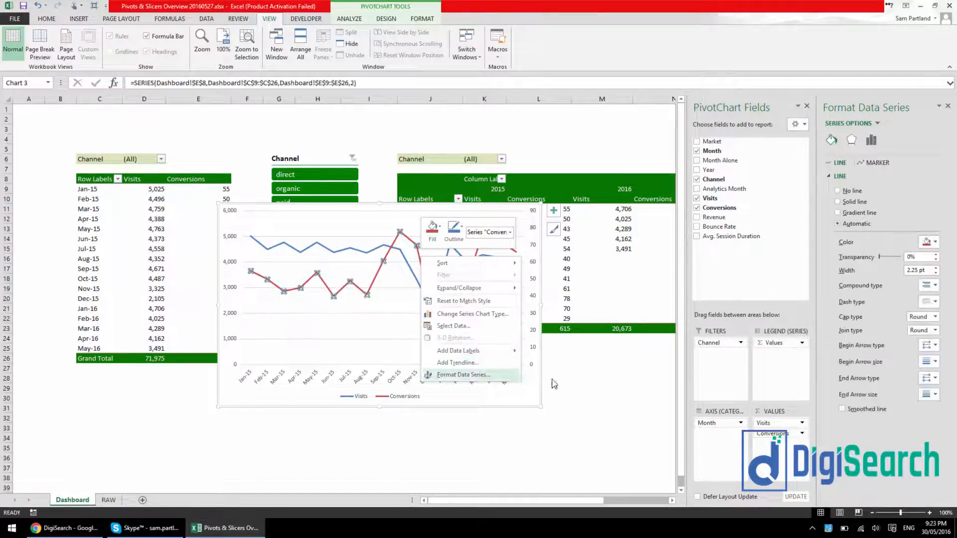
pyautogui.click(856, 413)
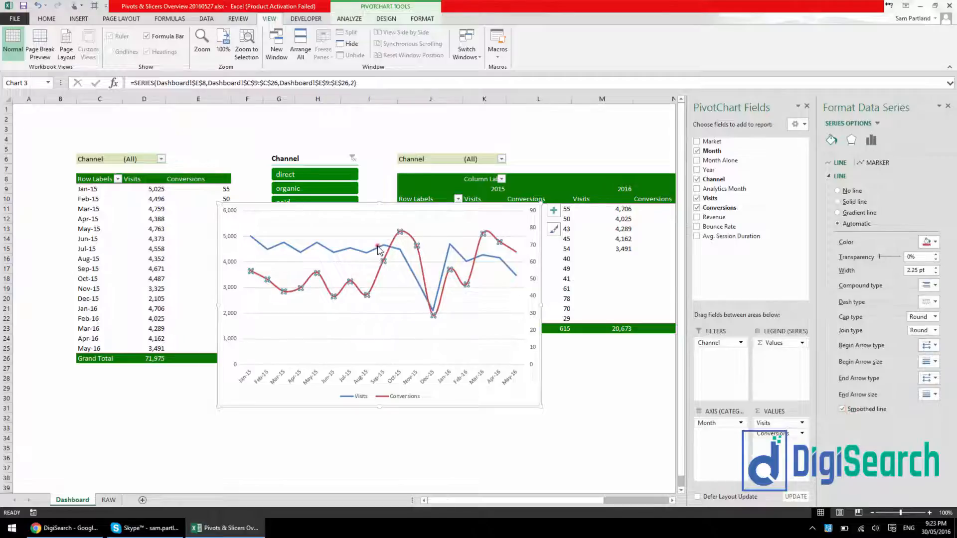
pyautogui.click(378, 249)
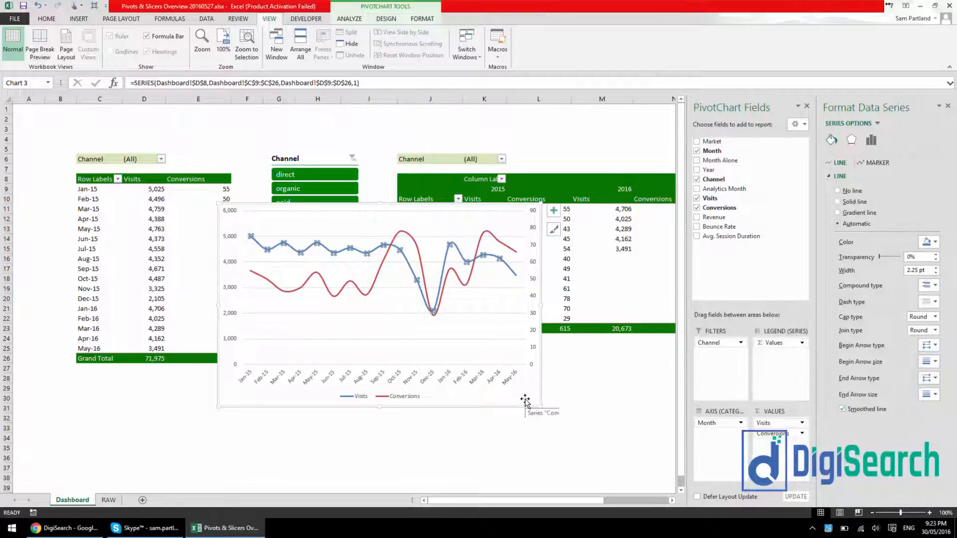
pyautogui.click(513, 429)
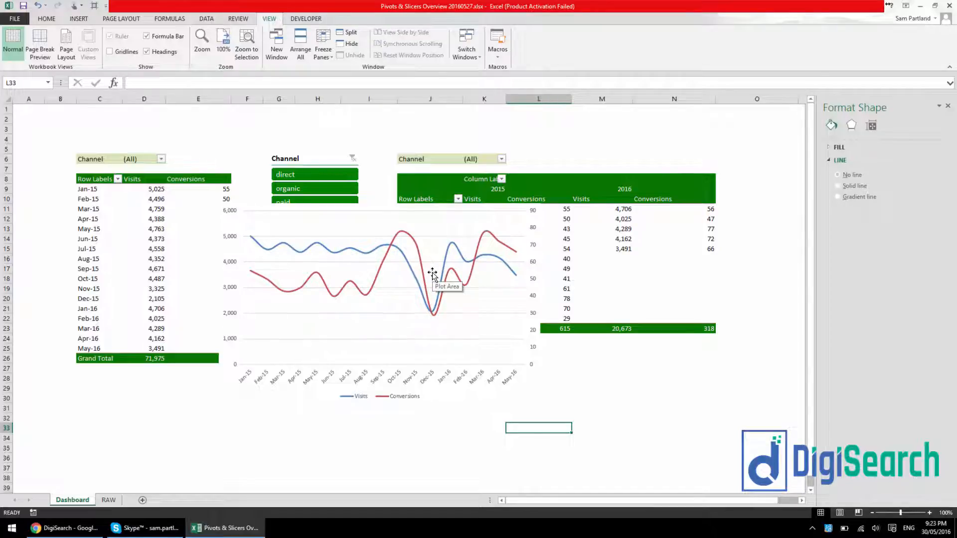
# Format the Conversions series line in the chart with the standard red color and a width of 2.5 pt.
pyautogui.click(407, 233)
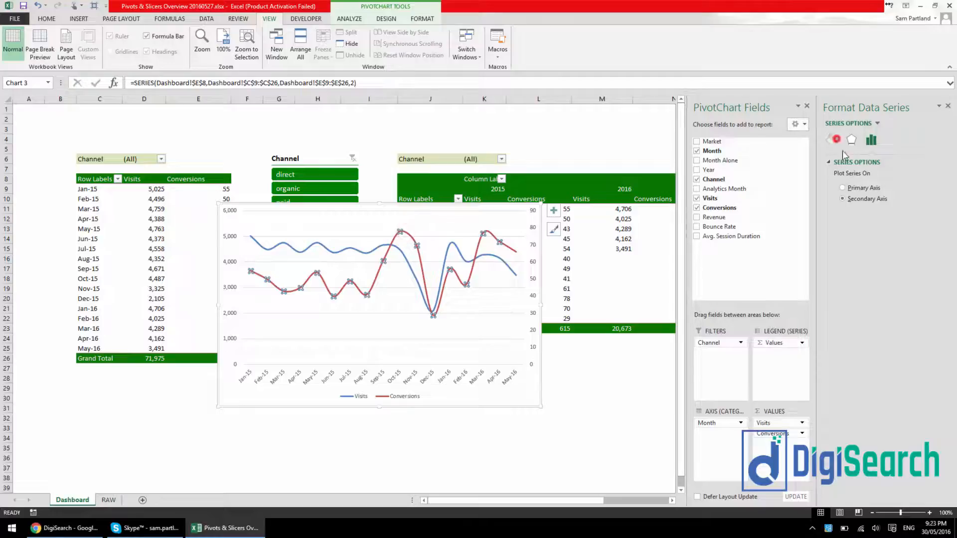
pyautogui.click(832, 140)
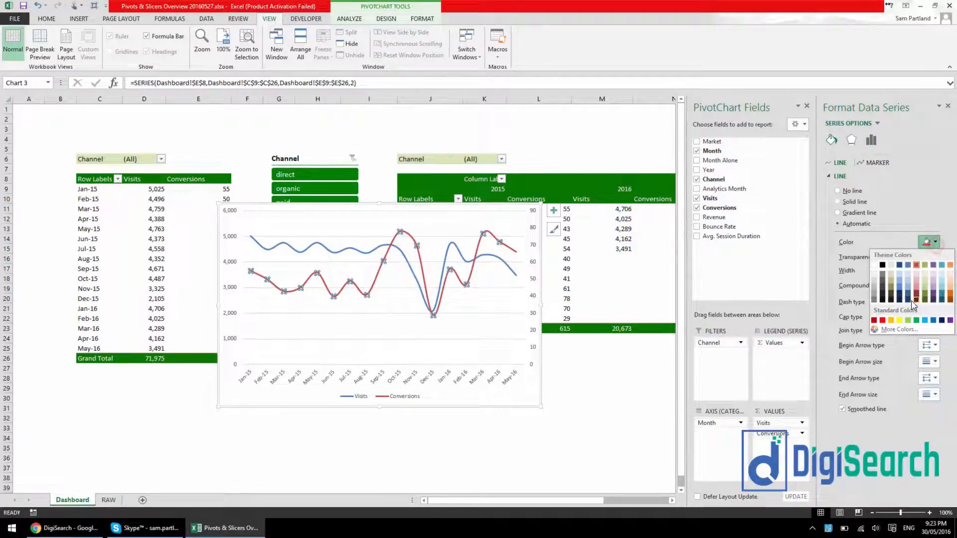
pyautogui.click(882, 320)
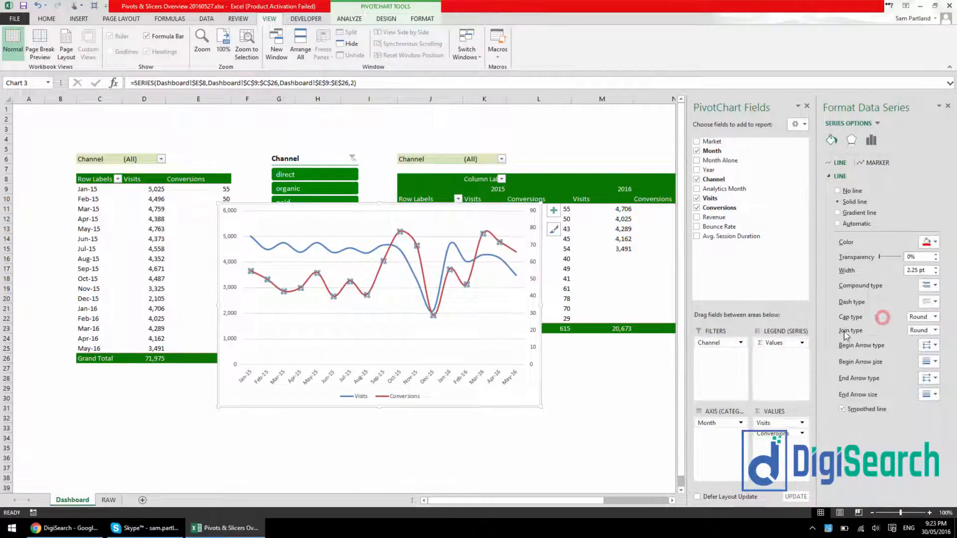
pyautogui.click(935, 268)
pyautogui.click(936, 268)
pyautogui.click(935, 267)
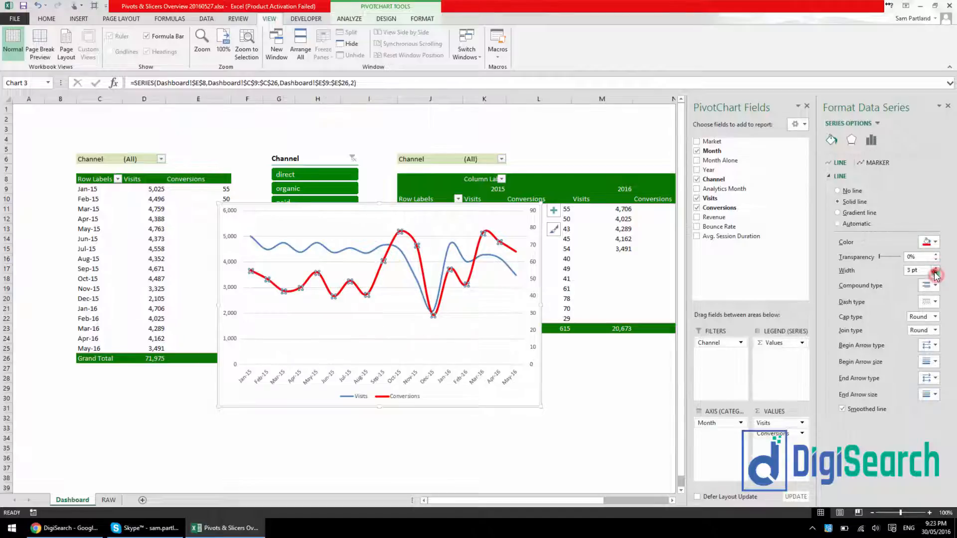
pyautogui.click(935, 272)
pyautogui.click(936, 273)
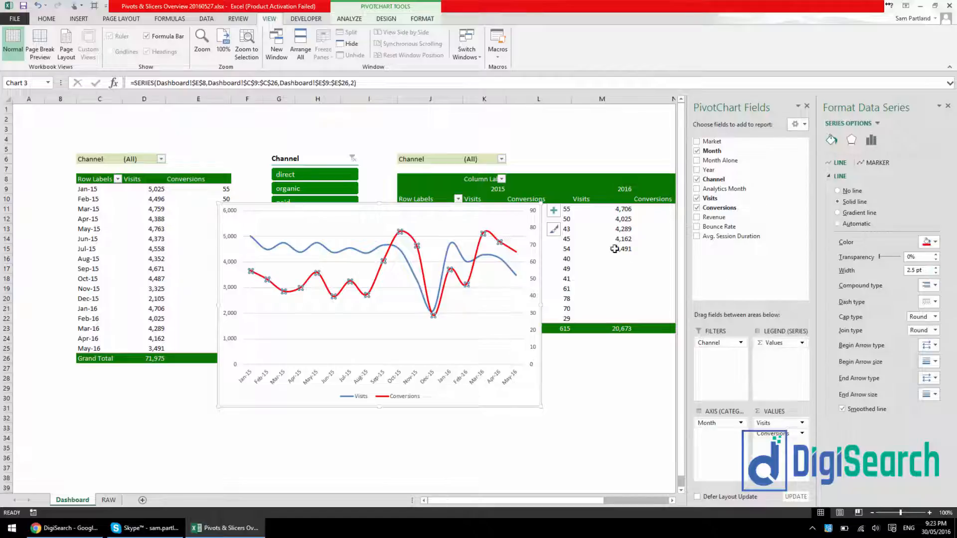
# Format the Visits series line with the standard blue color, a 2.5 pt width and a dashed line type.
pyautogui.click(461, 257)
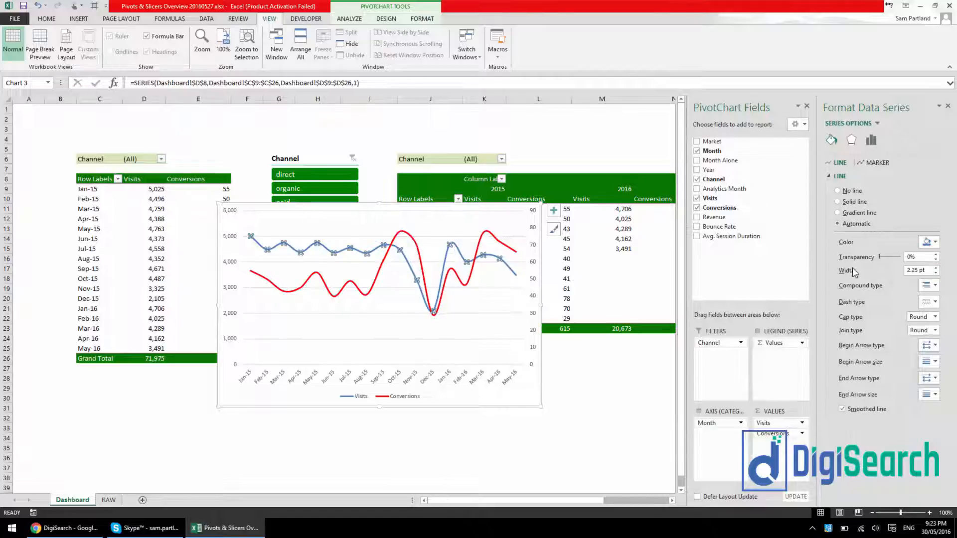
pyautogui.click(935, 242)
pyautogui.click(934, 323)
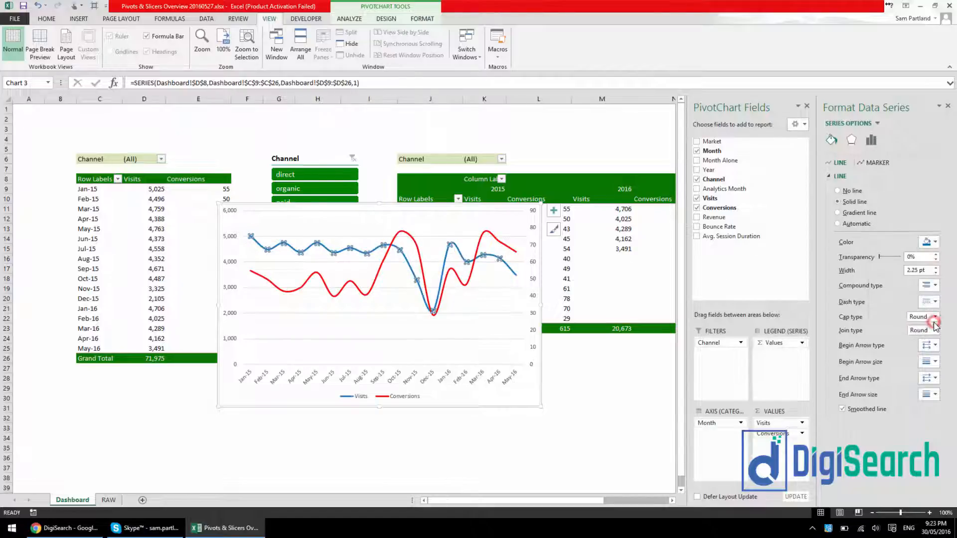
pyautogui.click(937, 269)
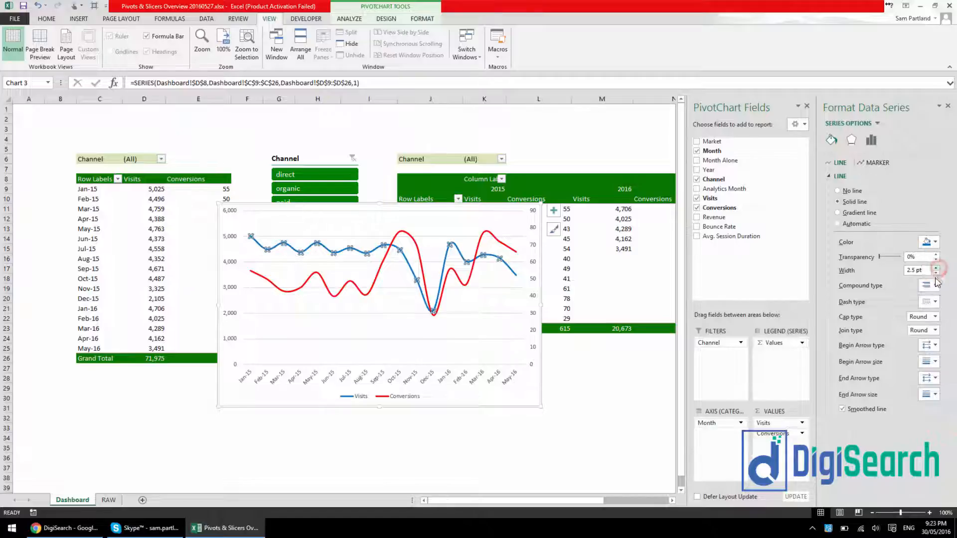
pyautogui.click(934, 302)
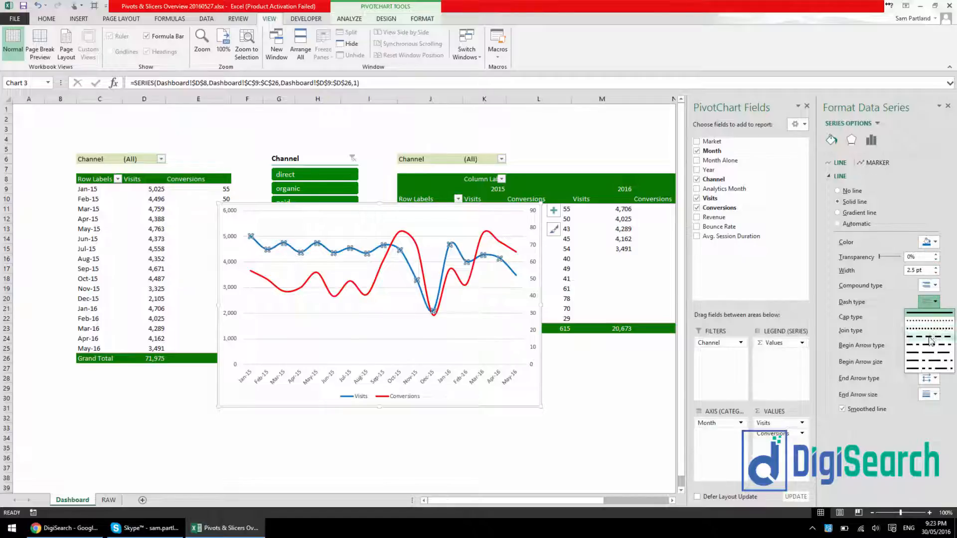
pyautogui.click(930, 336)
# Move the chart slightly lower and closer to the monthly pivot table.
pyautogui.click(492, 422)
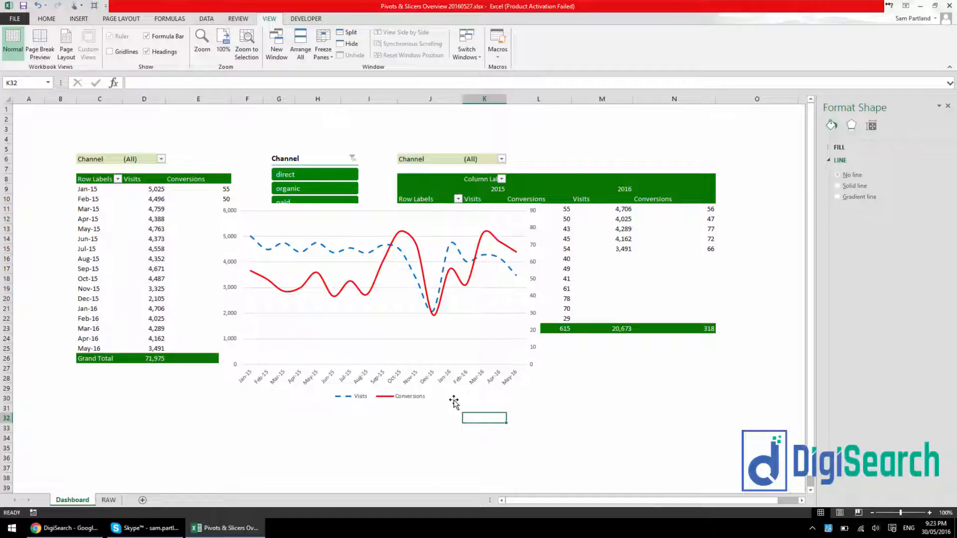
pyautogui.click(458, 397)
pyautogui.moveTo(459, 397); pyautogui.dragTo(440, 408)
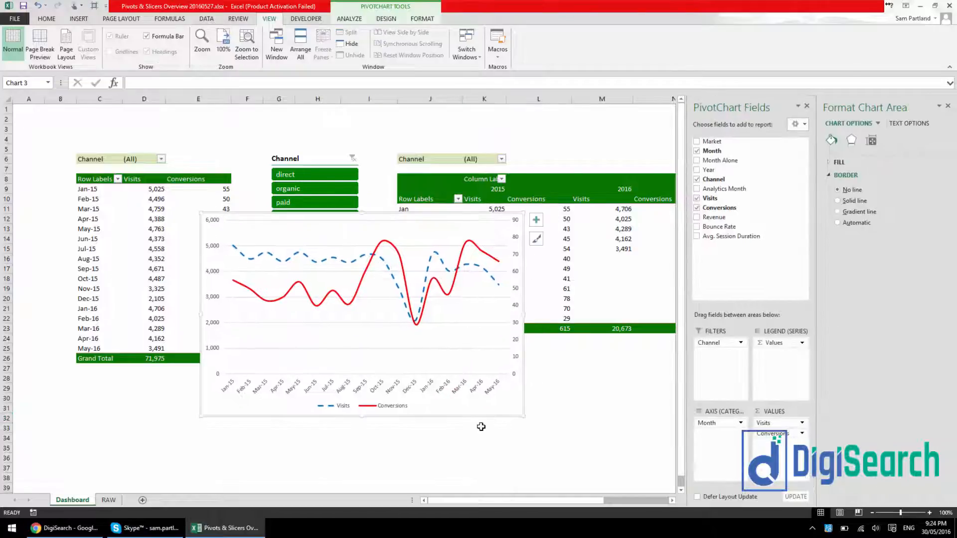
# Format the chart's major gridlines with a light grey theme color and 52% transparency.
pyautogui.click(437, 348)
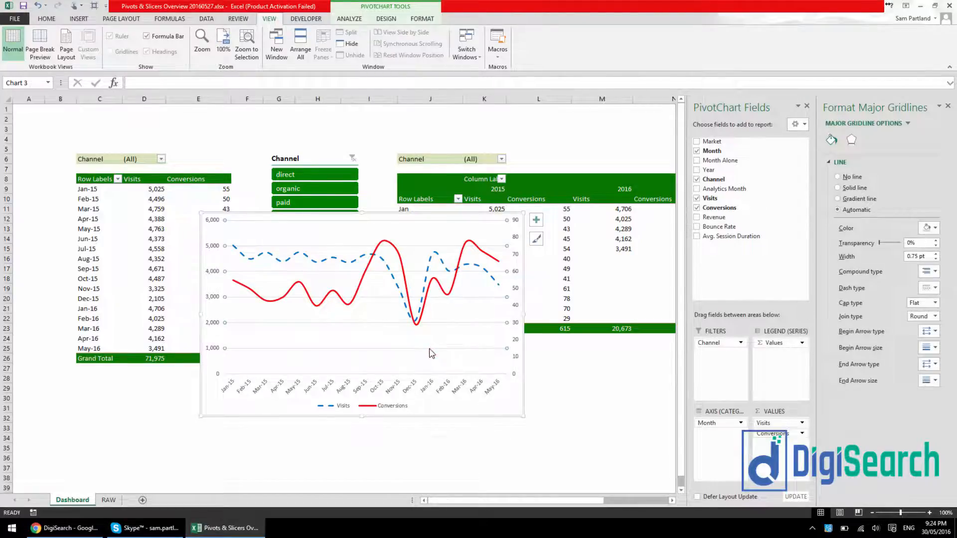
pyautogui.rightClick(431, 353)
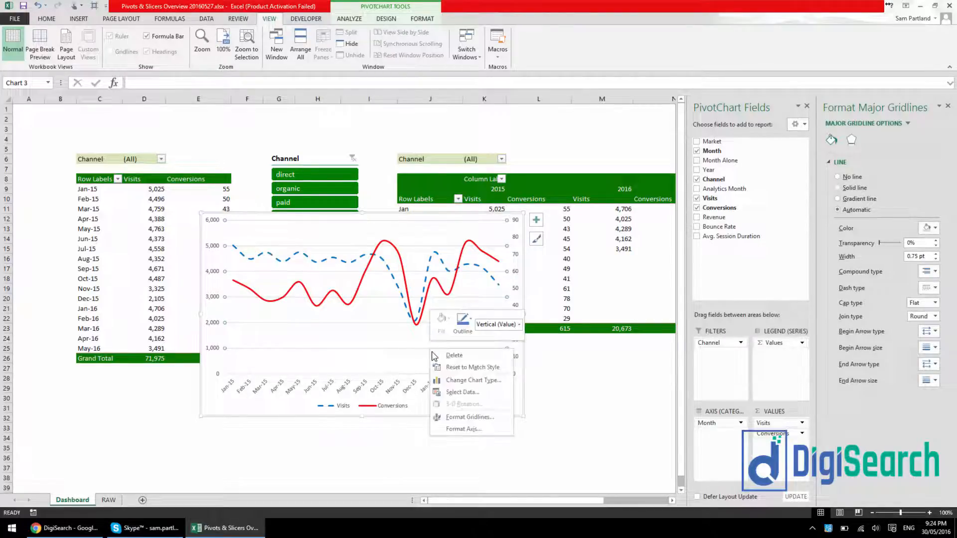
pyautogui.click(476, 422)
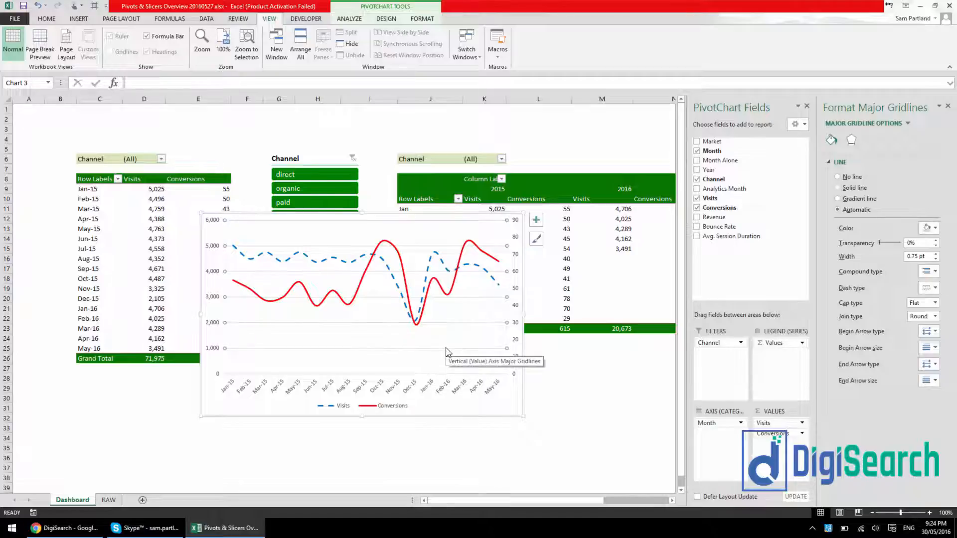
pyautogui.rightClick(445, 353)
pyautogui.click(470, 414)
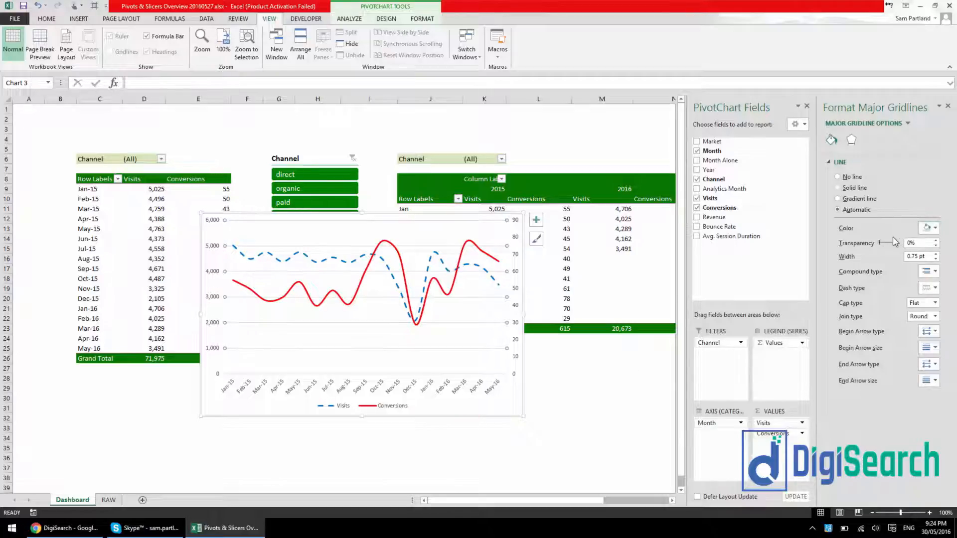
pyautogui.moveTo(881, 244); pyautogui.dragTo(885, 247)
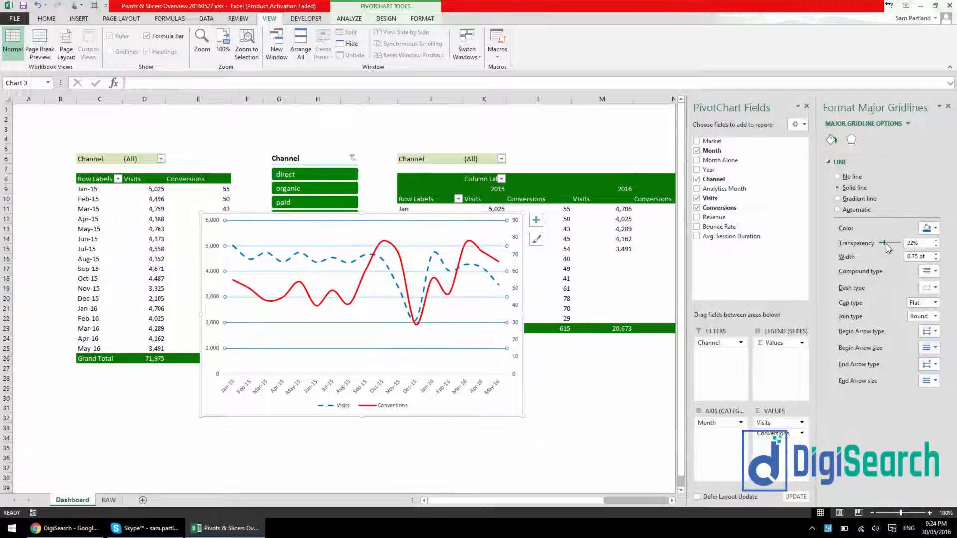
pyautogui.click(928, 227)
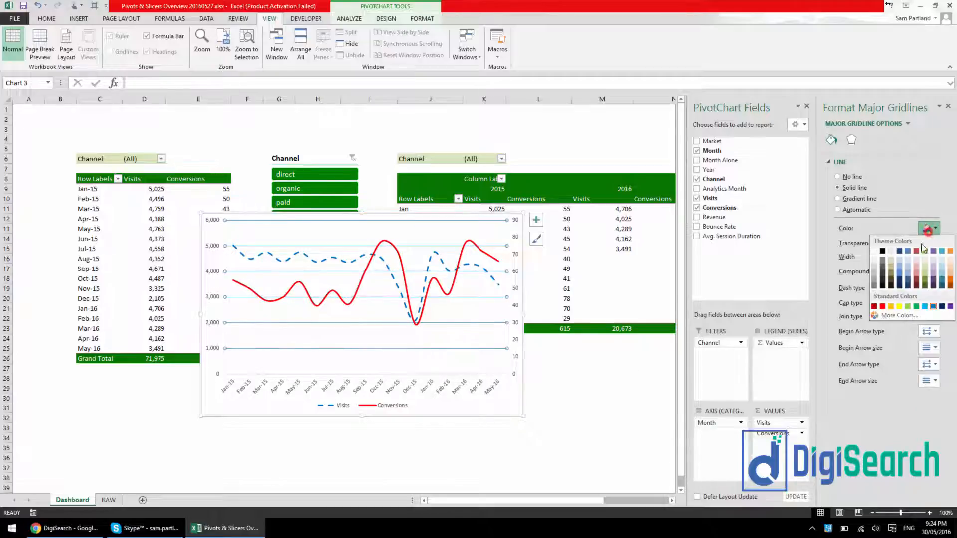
pyautogui.click(876, 269)
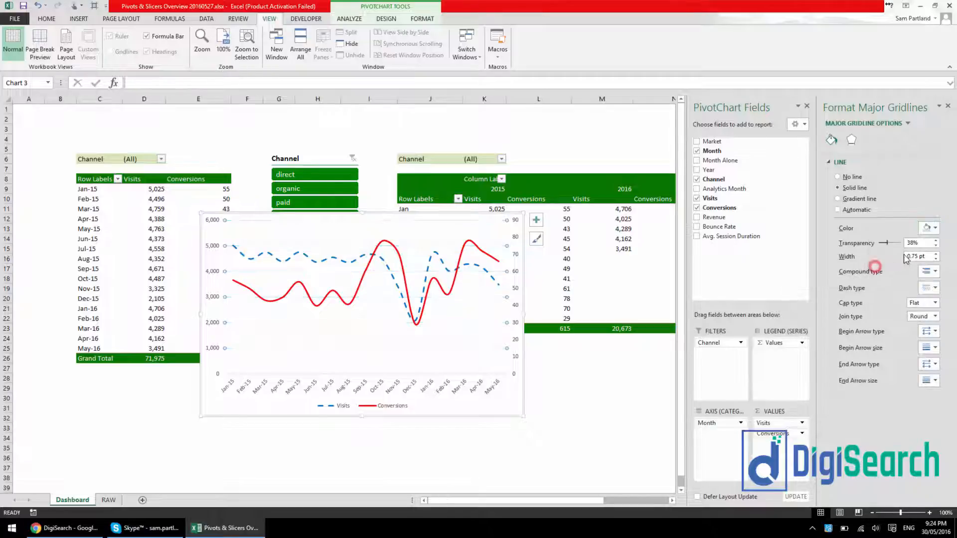
pyautogui.moveTo(884, 244); pyautogui.dragTo(900, 244)
pyautogui.click(595, 428)
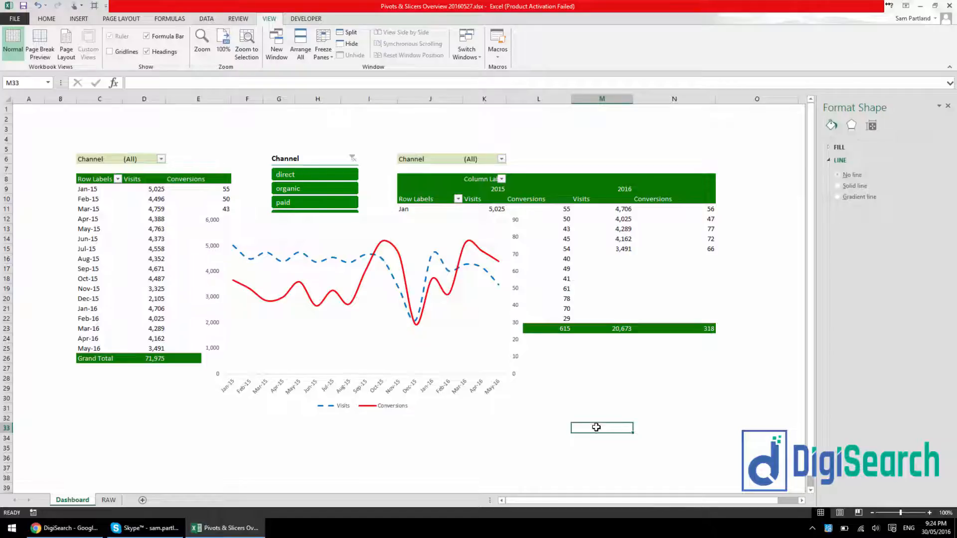
# Move the chart off the monthly table onto the year-comparison pivot table and shift the Channel slicer closer to the monthly table.
pyautogui.click(485, 323)
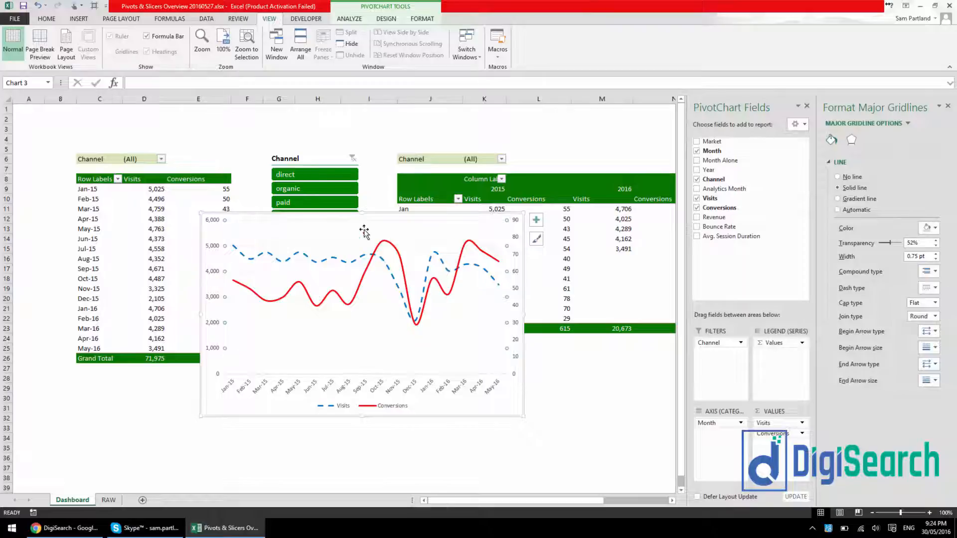
pyautogui.click(574, 427)
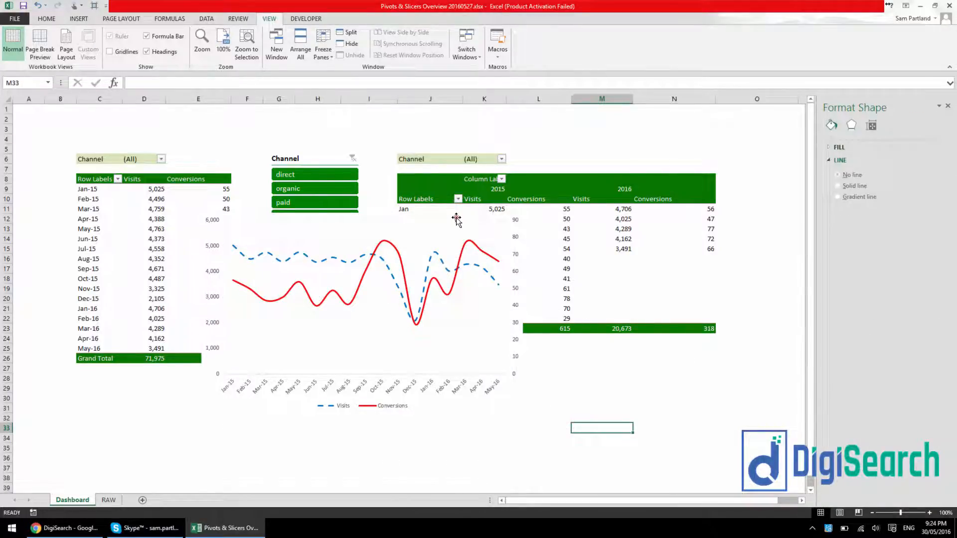
pyautogui.moveTo(456, 219); pyautogui.dragTo(608, 186)
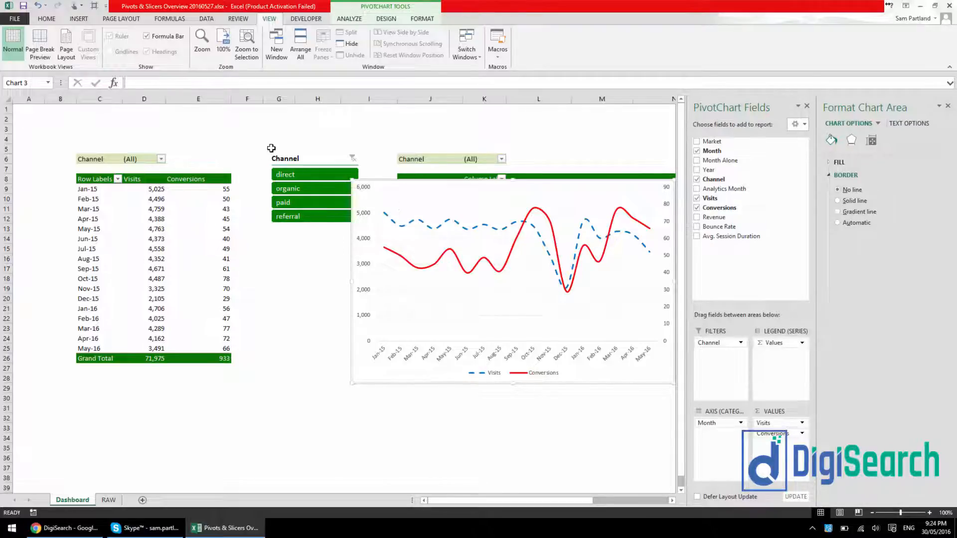
pyautogui.moveTo(312, 154); pyautogui.dragTo(286, 154)
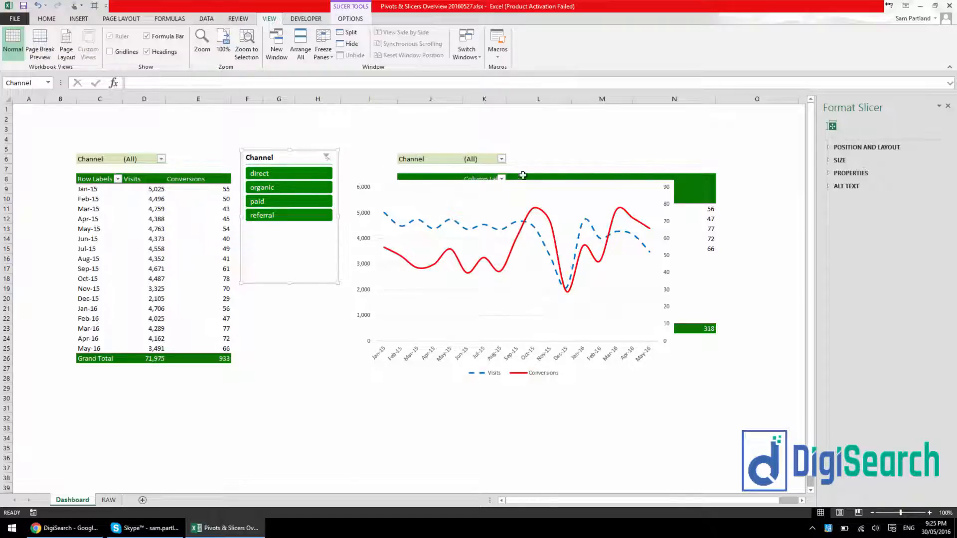
# Filter the dashboard by each channel in turn with the Channel slicer, try organic and paid together, and finish with only paid selected.
pyautogui.click(272, 174)
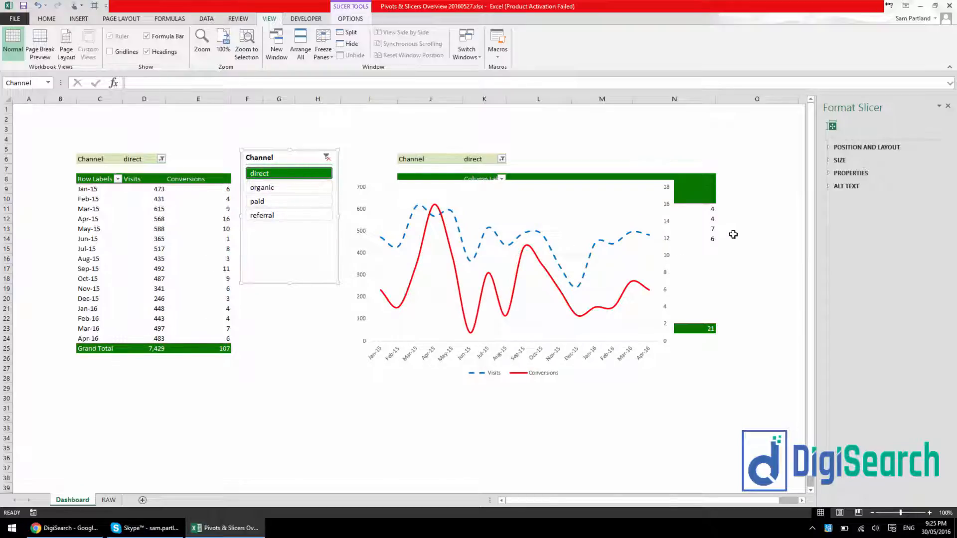
pyautogui.click(276, 188)
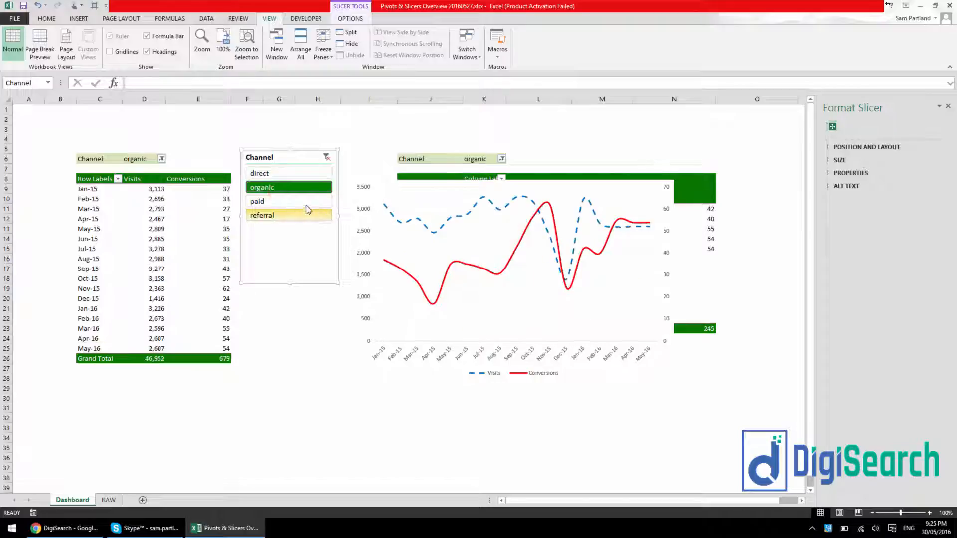
pyautogui.click(281, 201)
pyautogui.click(278, 217)
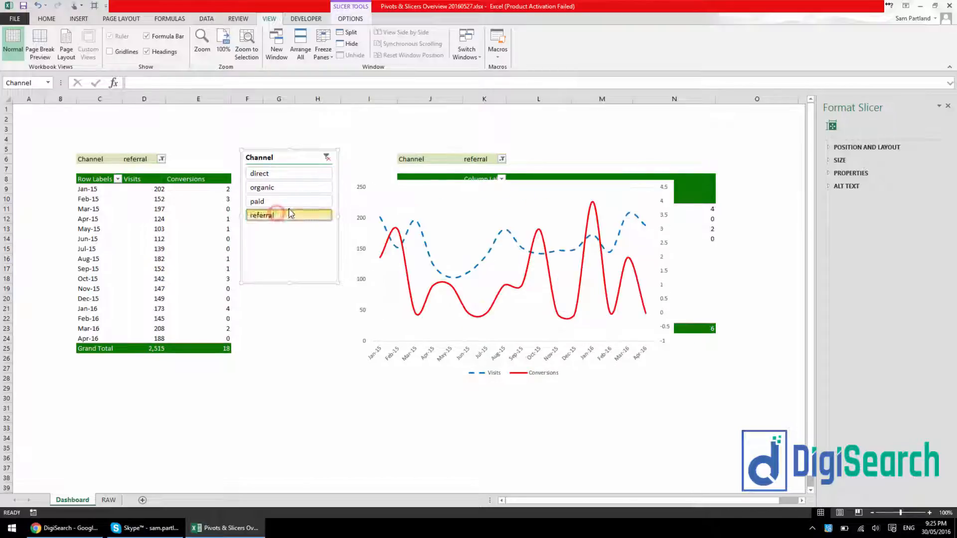
pyautogui.click(282, 202)
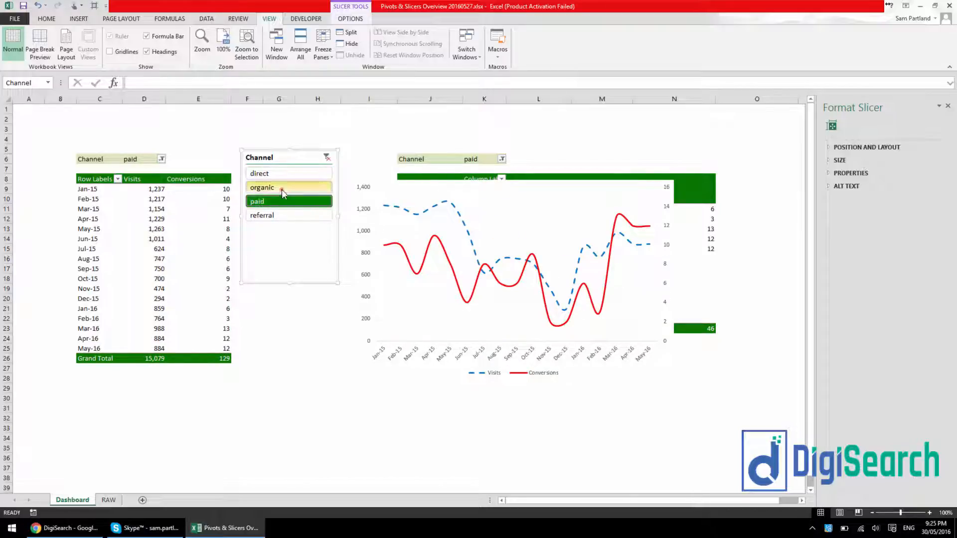
pyautogui.keyDown('ctrl'); pyautogui.click(282, 189); pyautogui.keyUp('ctrl')
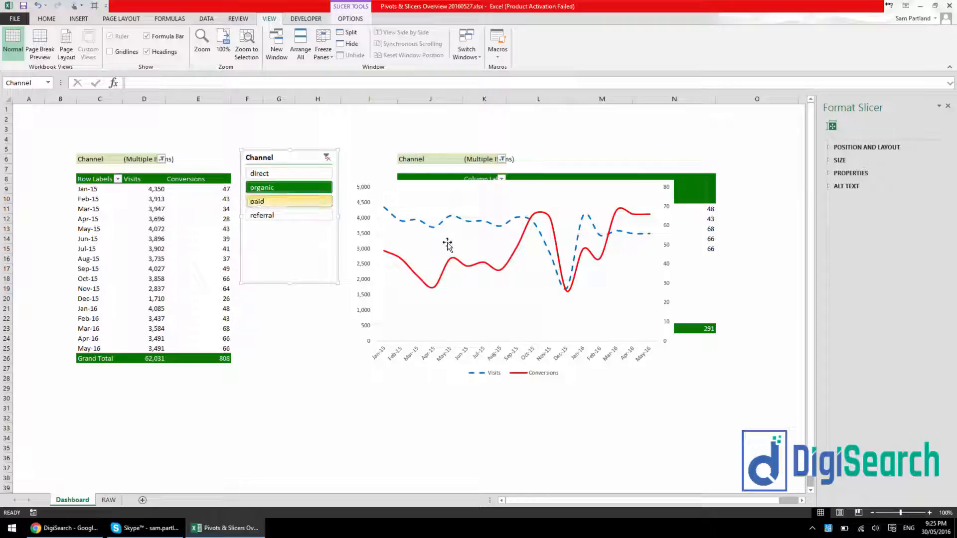
pyautogui.click(275, 189)
pyautogui.click(282, 202)
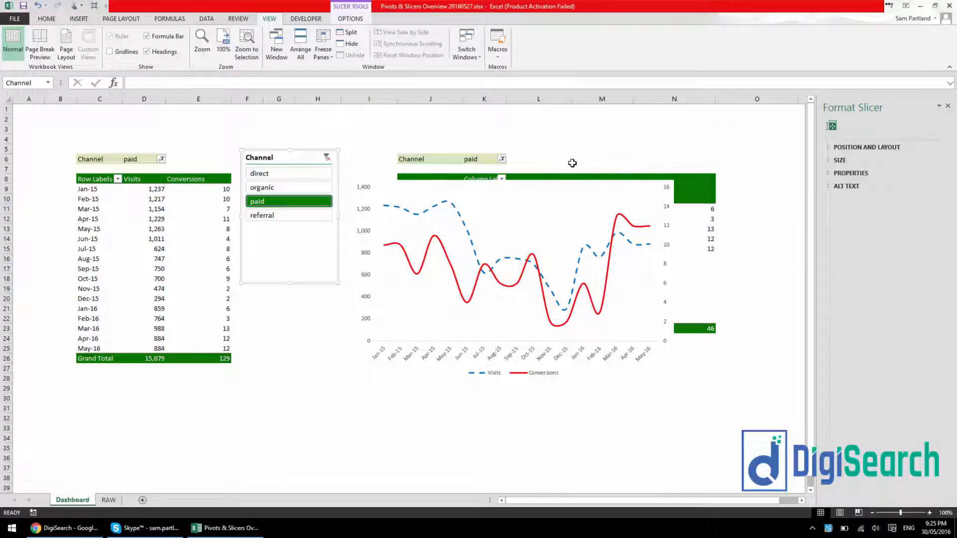
# Save the formatted pivot chart as a chart template in the Charts folder, keeping the default file name.
pyautogui.click(554, 184)
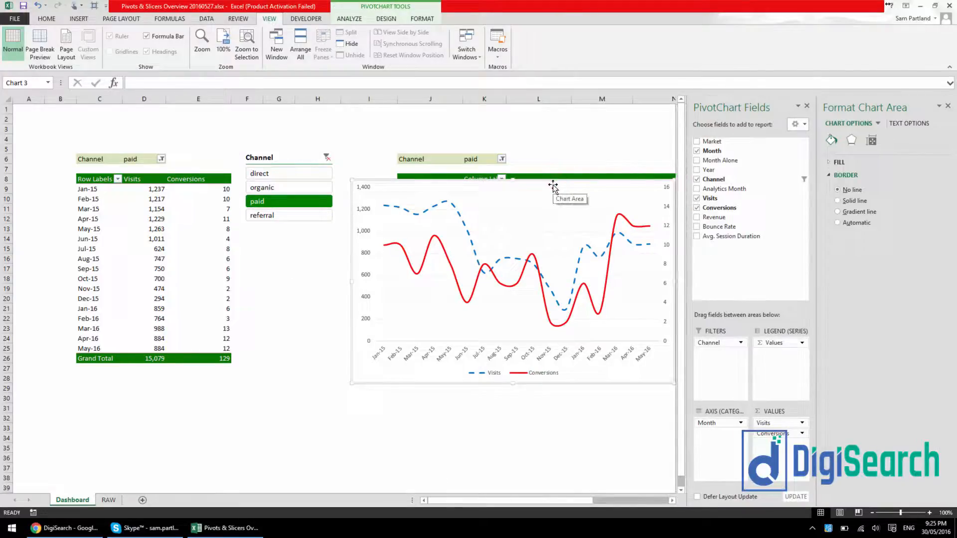
pyautogui.rightClick(553, 185)
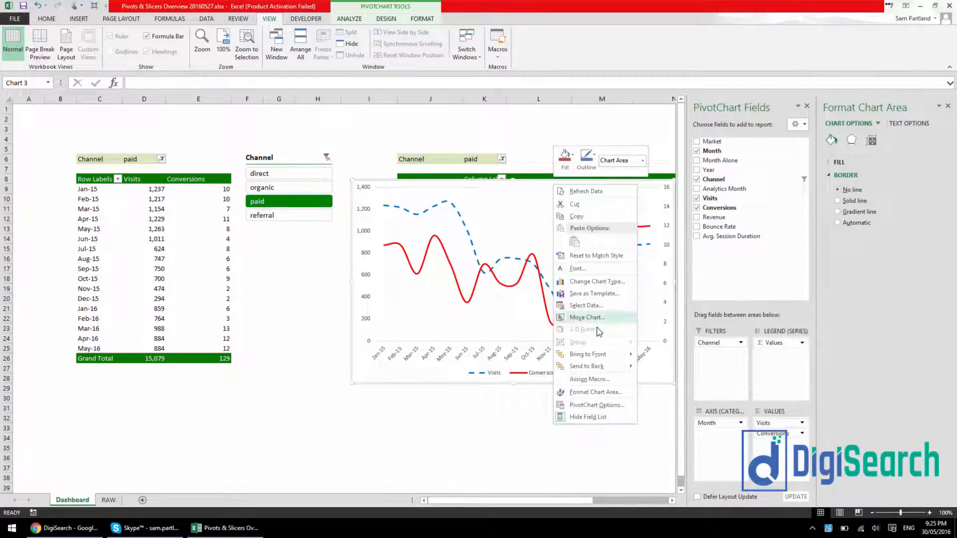
pyautogui.click(604, 294)
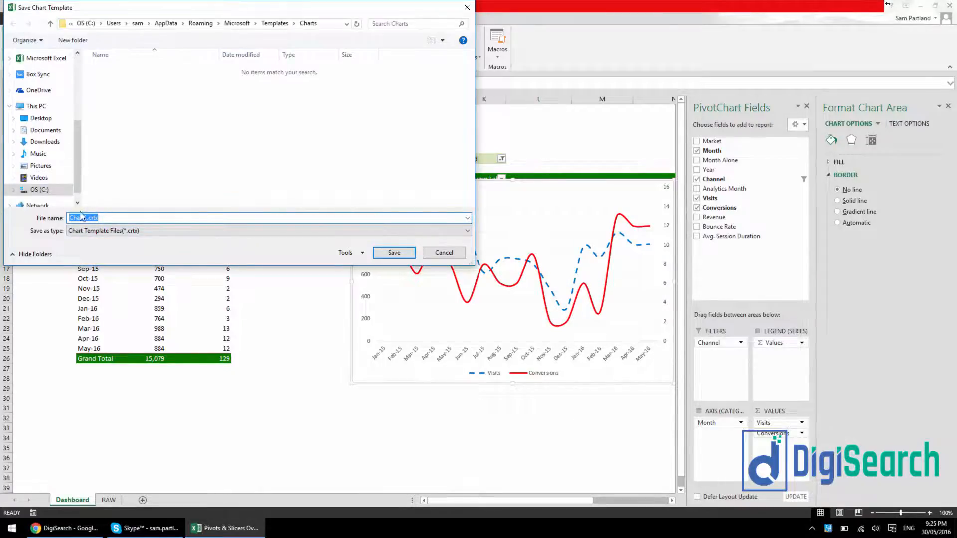
pyautogui.click(393, 253)
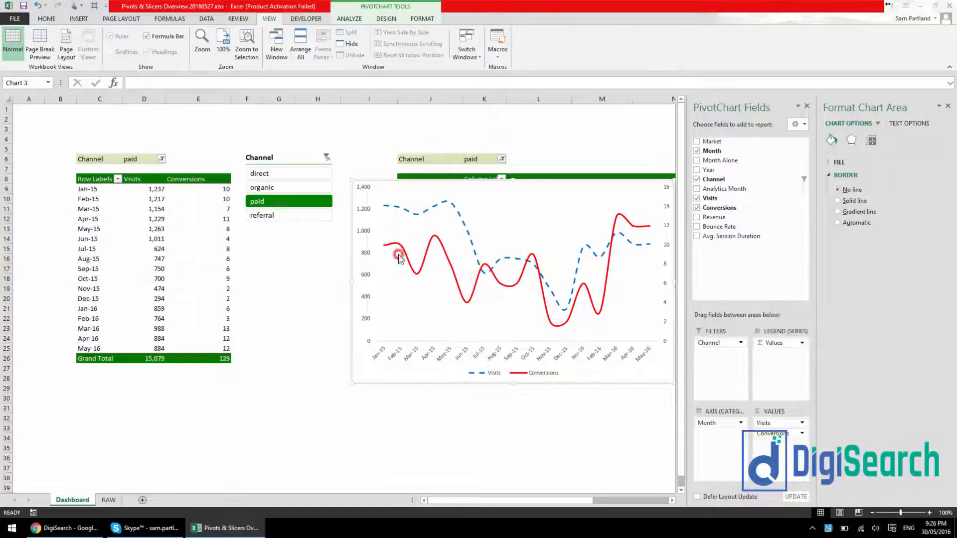
# Move the chart lower and toward the monthly pivot table, partly over the Channel slicer.
pyautogui.click(302, 278)
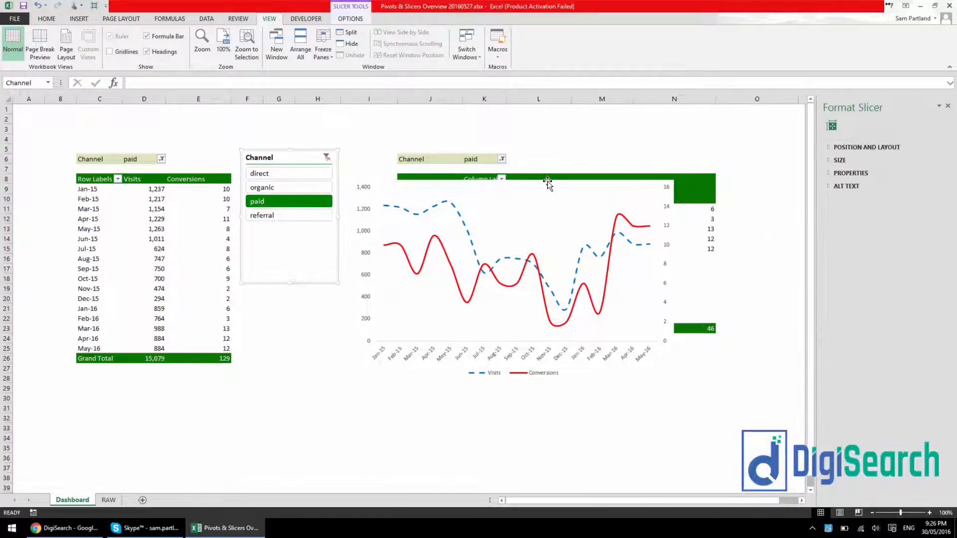
pyautogui.moveTo(547, 179); pyautogui.dragTo(476, 204)
pyautogui.click(192, 218)
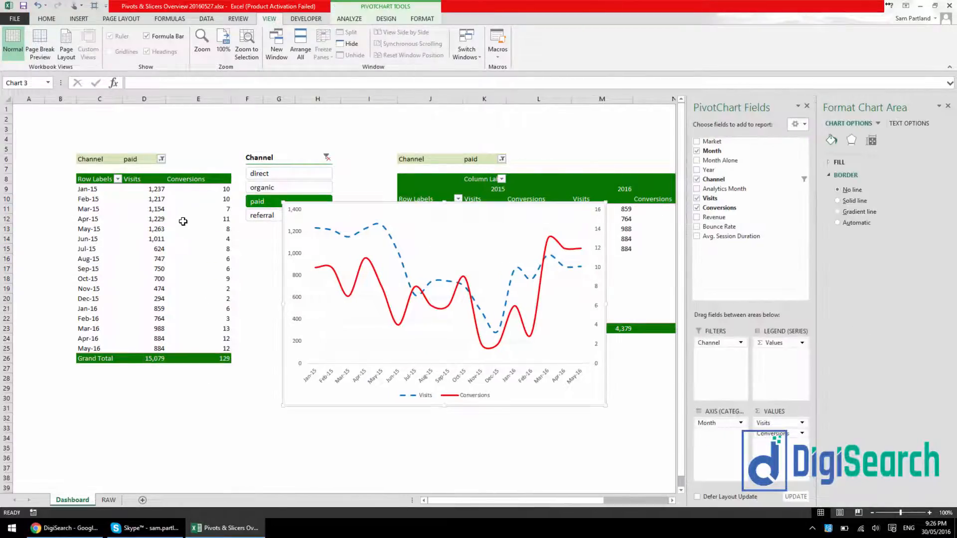
# Insert a plain 2-D line chart from the monthly pivot table and place it over the table's rows.
pyautogui.click(79, 18)
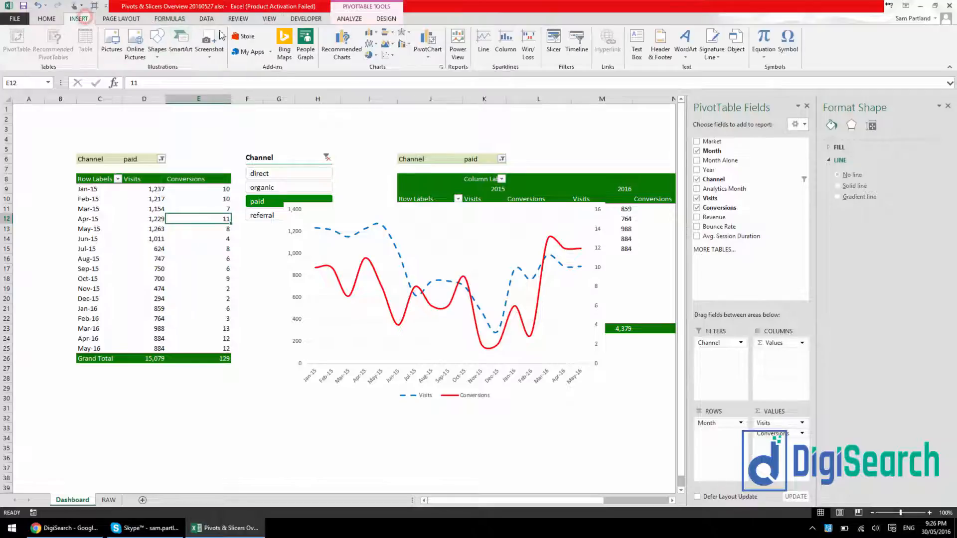
pyautogui.click(375, 46)
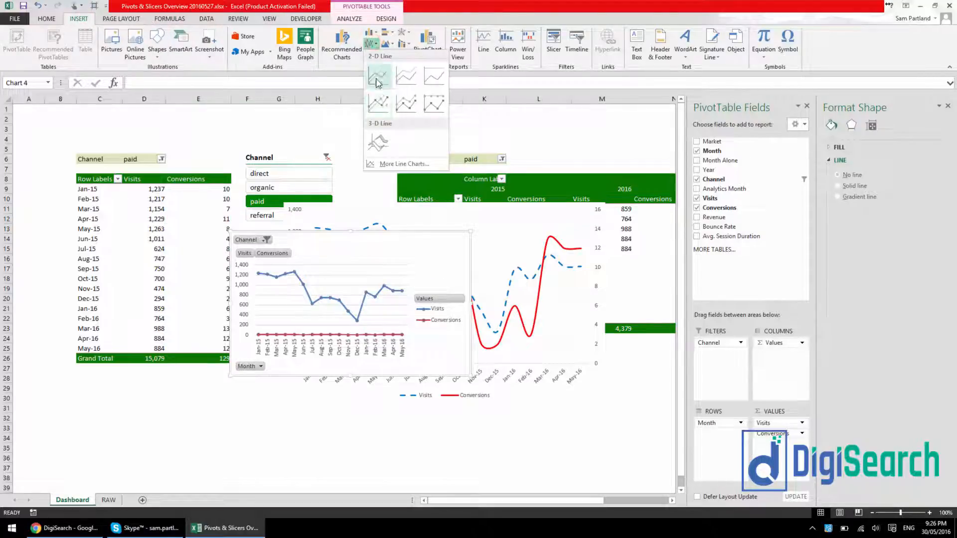
pyautogui.click(374, 75)
pyautogui.moveTo(418, 239); pyautogui.dragTo(316, 190)
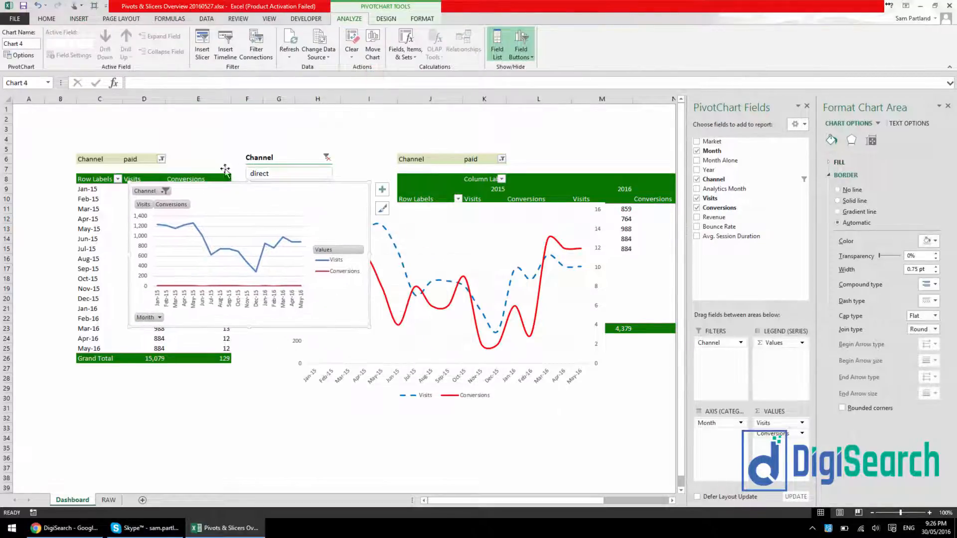
# Change the new chart's type to the saved chart template.
pyautogui.rightClick(322, 200)
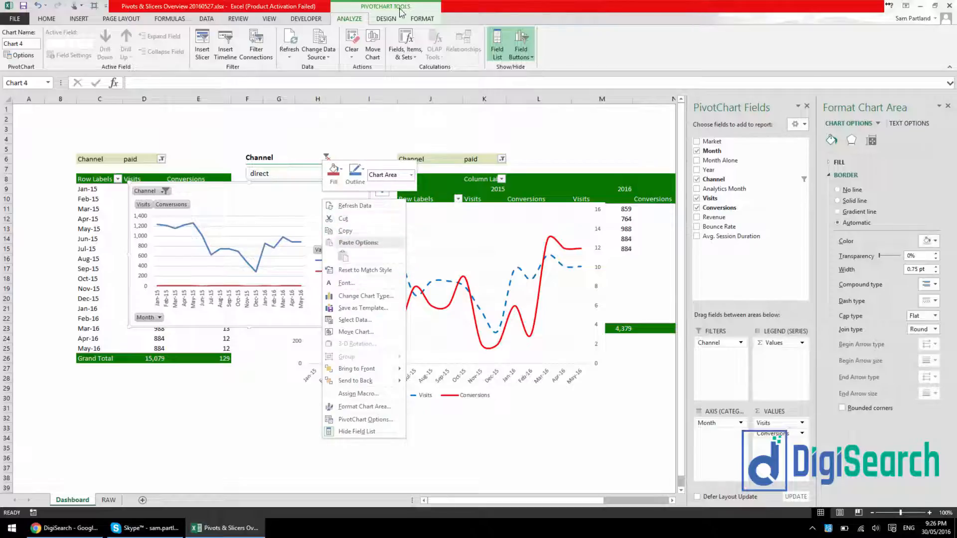
pyautogui.click(386, 19)
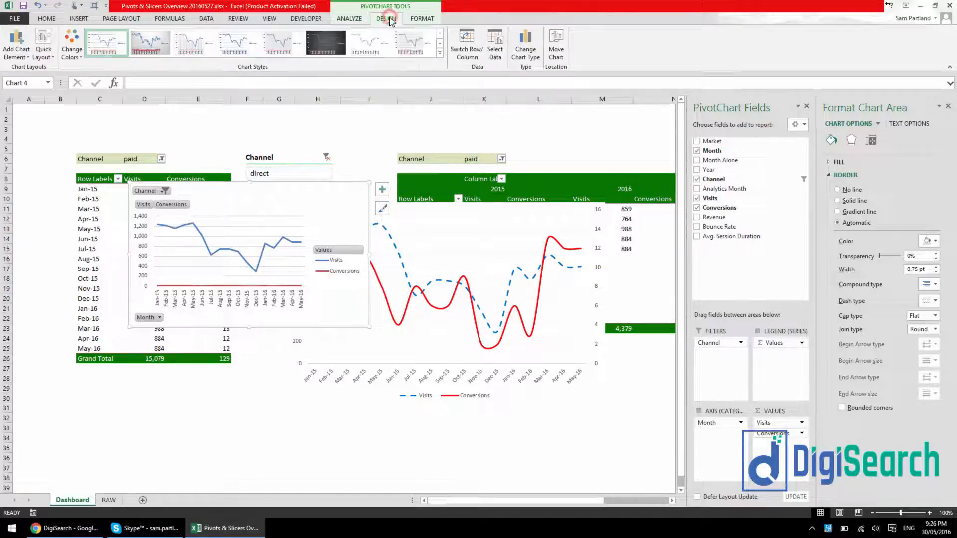
pyautogui.click(532, 53)
pyautogui.click(356, 163)
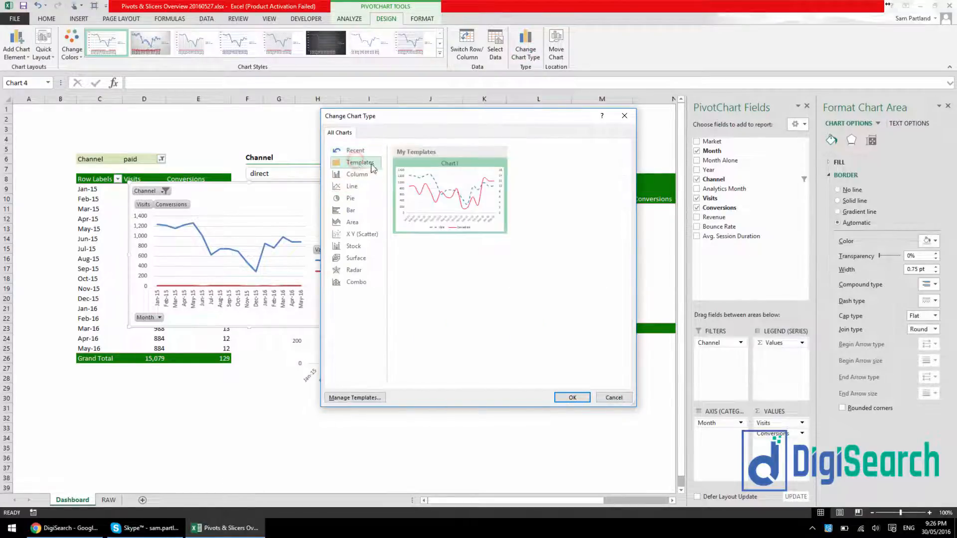
pyautogui.doubleClick(449, 181)
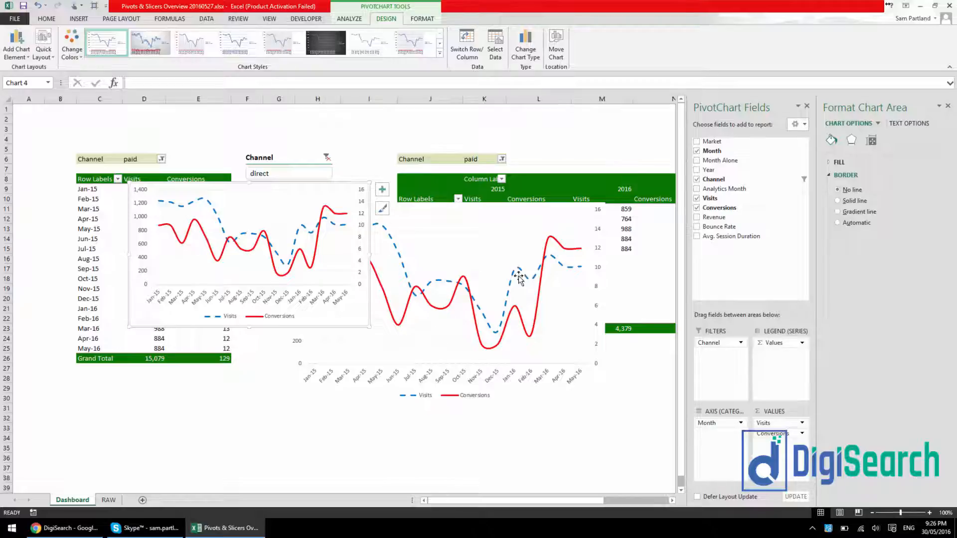
# Enlarge the templated chart and delete it.
pyautogui.moveTo(376, 324); pyautogui.dragTo(428, 396)
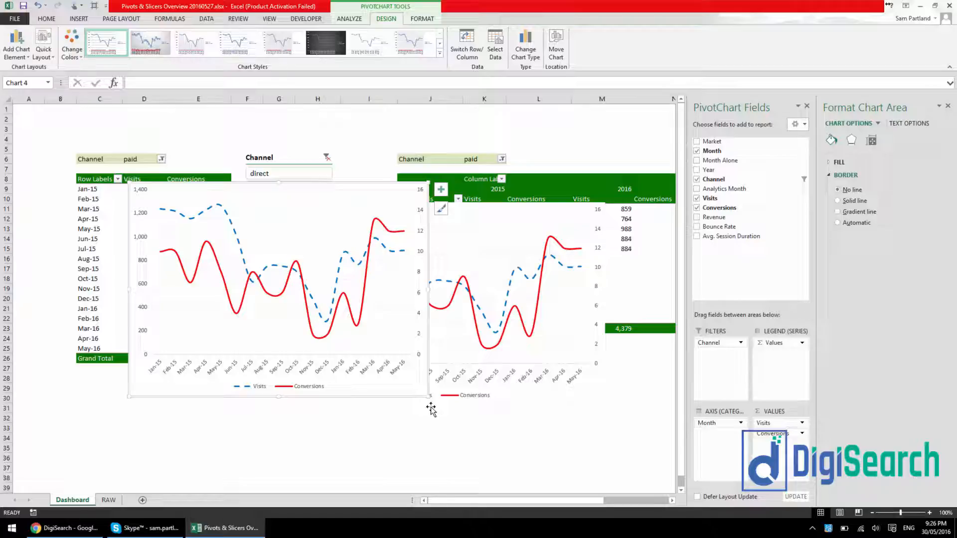
pyautogui.press('Delete')
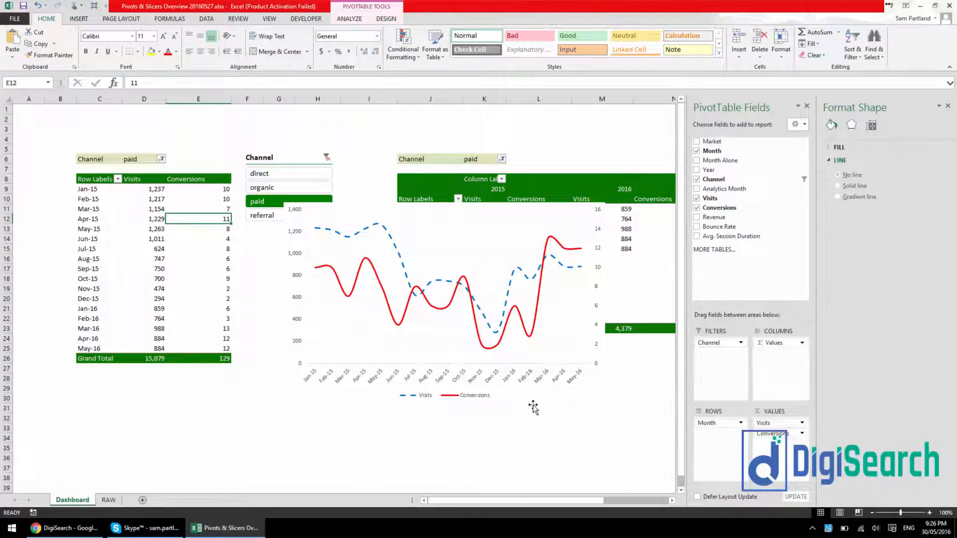
# Move the monthly chart off the year-comparison table onto the lower rows of the monthly table and close the formatting pane.
pyautogui.moveTo(541, 399); pyautogui.dragTo(292, 425)
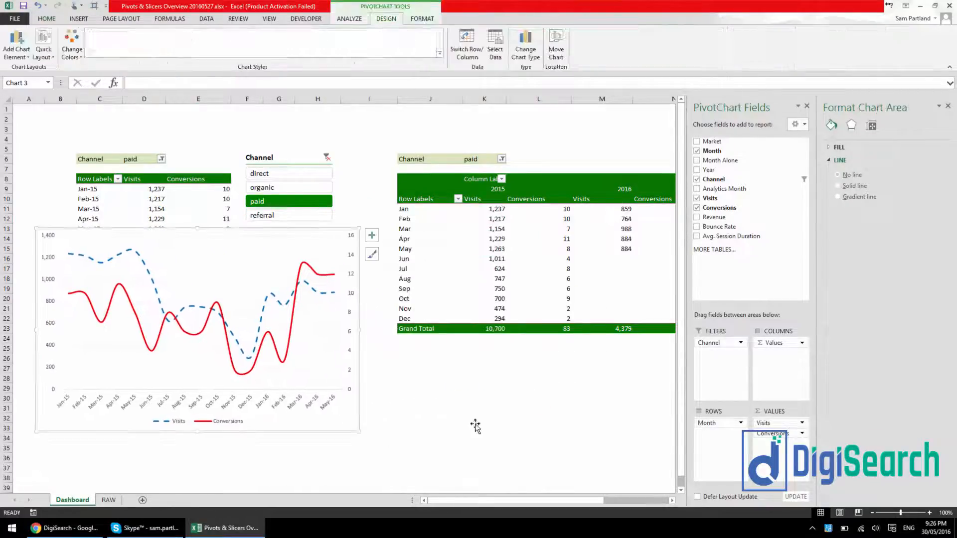
pyautogui.click(484, 418)
pyautogui.moveTo(531, 501); pyautogui.dragTo(548, 502)
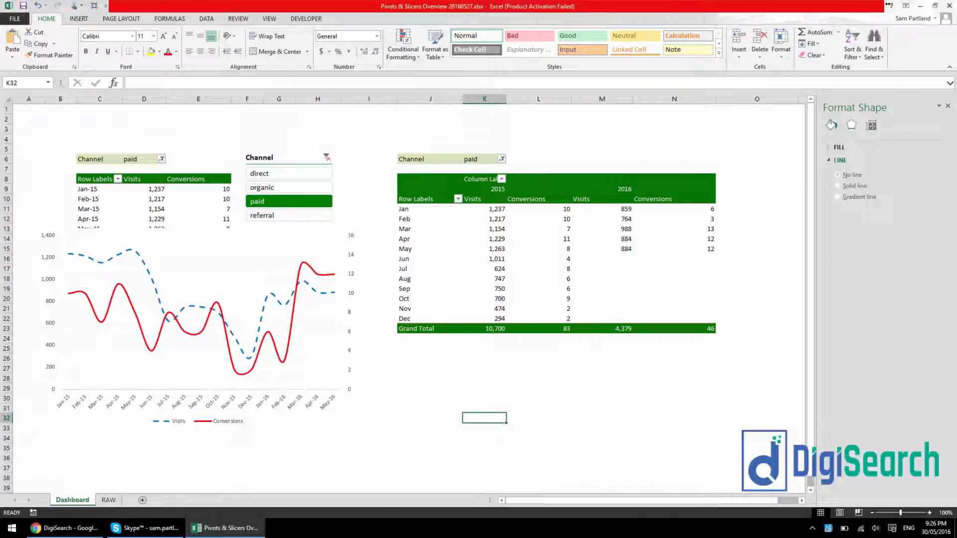
pyautogui.click(948, 105)
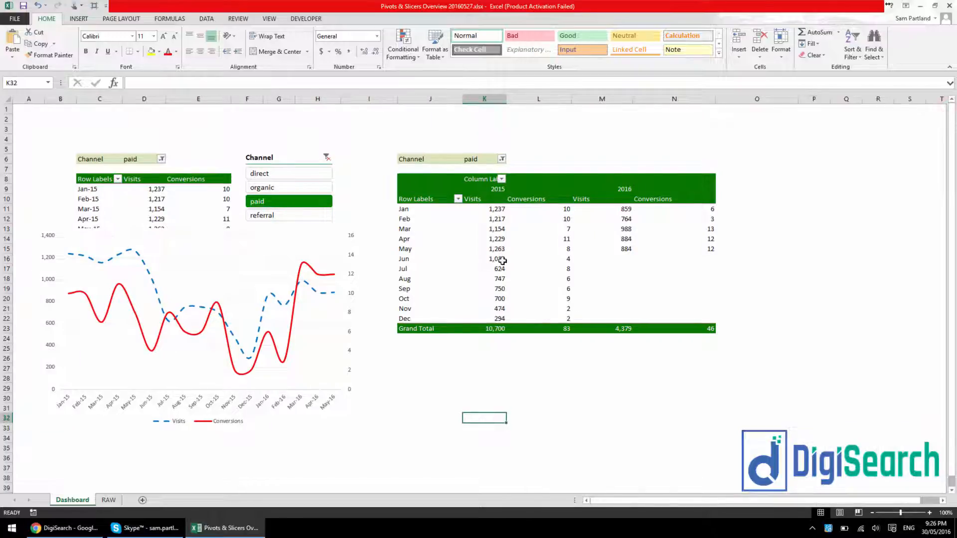
# Insert a plain 2-D line chart from the year-comparison pivot table.
pyautogui.click(509, 241)
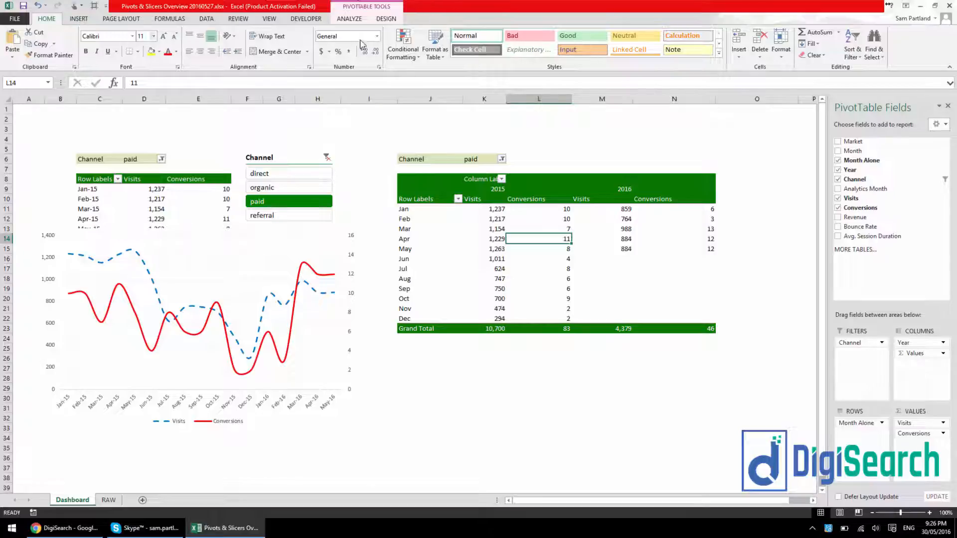
pyautogui.click(78, 18)
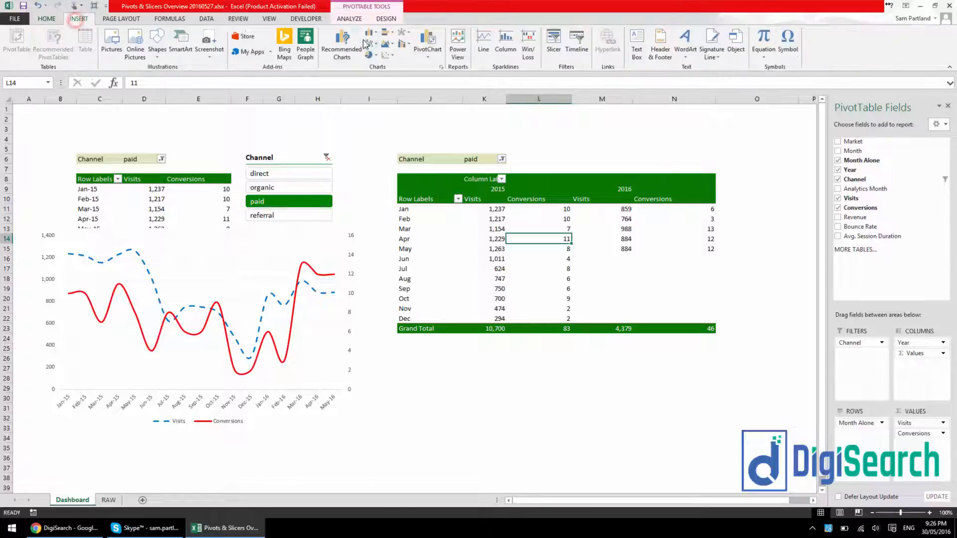
pyautogui.click(370, 44)
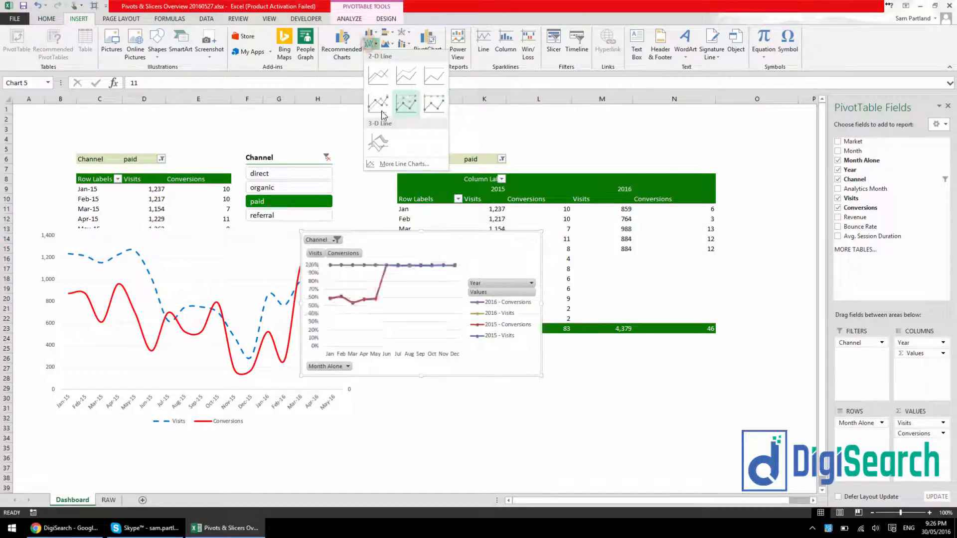
pyautogui.click(384, 83)
# Enlarge the year-comparison chart and place it over the lower rows of its pivot table.
pyautogui.moveTo(541, 302); pyautogui.dragTo(660, 304)
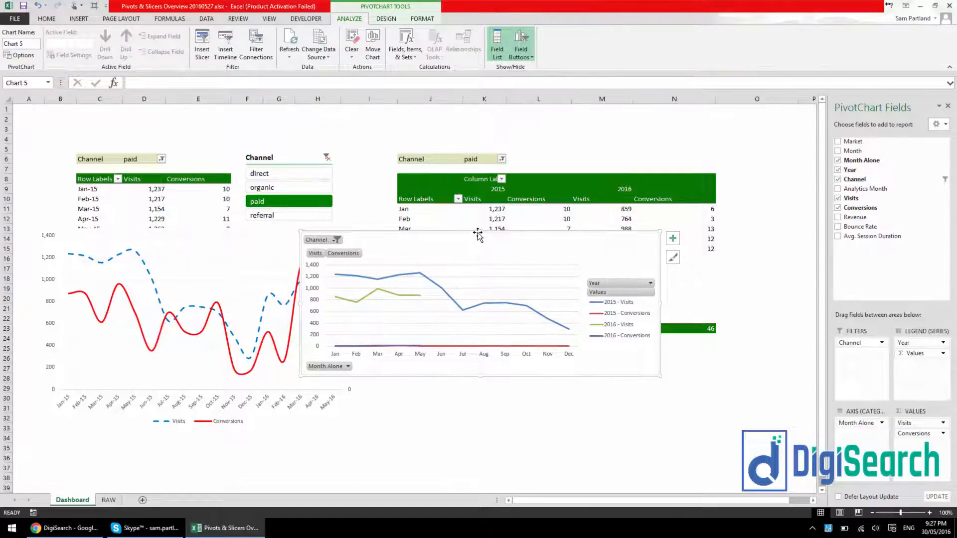
pyautogui.moveTo(478, 230); pyautogui.dragTo(487, 153)
pyautogui.moveTo(563, 165); pyautogui.dragTo(657, 322)
pyautogui.scroll(-3, 658, 188)
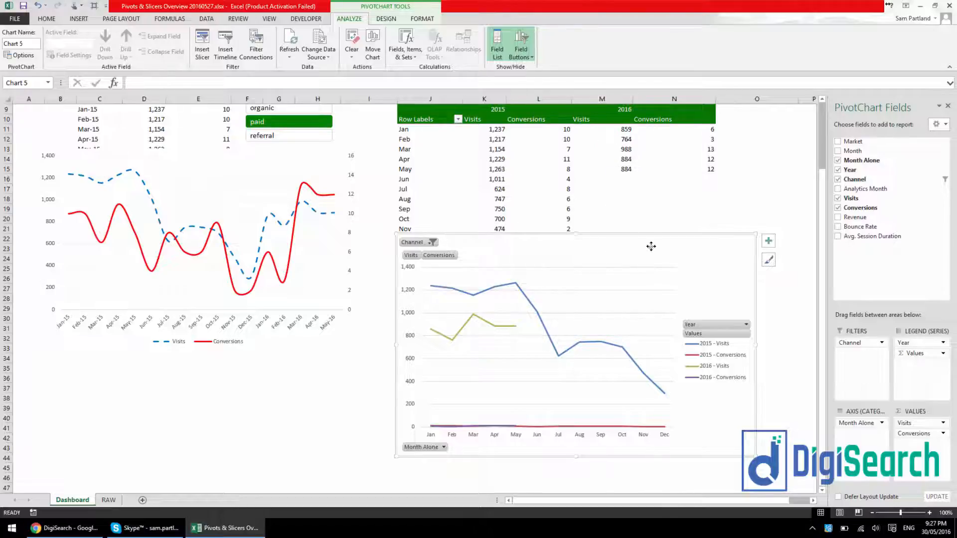
pyautogui.moveTo(651, 246); pyautogui.dragTo(631, 200)
# Plot the 2015 and 2016 Conversions series of the year-comparison chart on the secondary axis and close the formatting pane.
pyautogui.rightClick(543, 394)
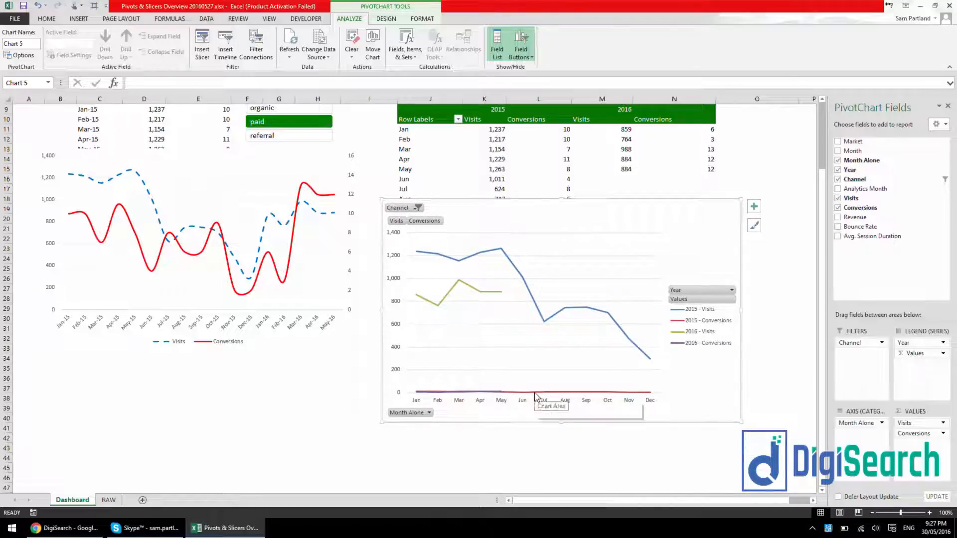
pyautogui.click(577, 386)
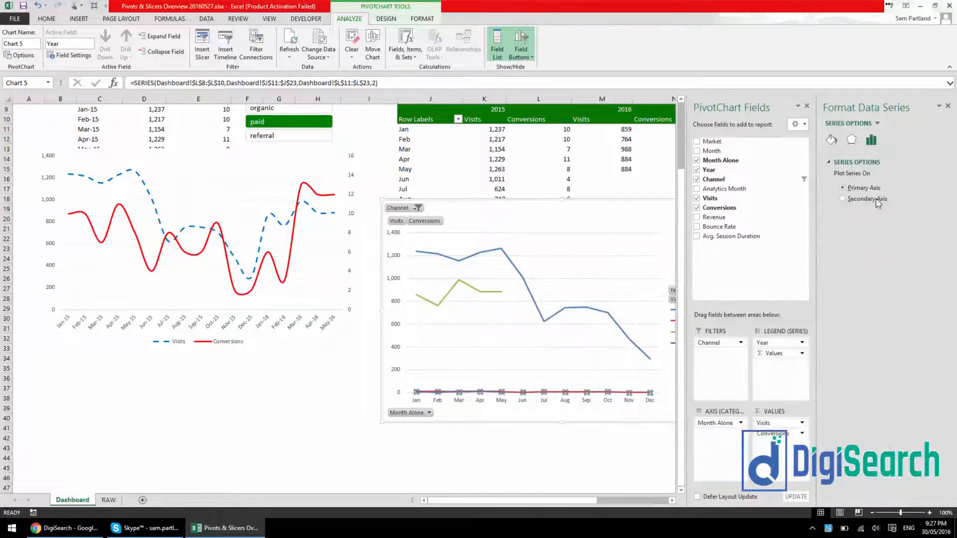
pyautogui.click(863, 199)
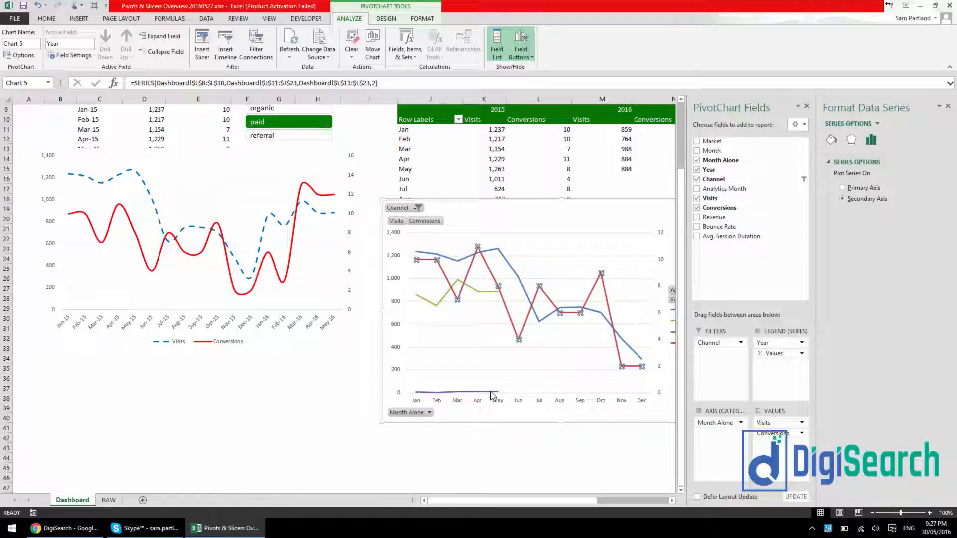
pyautogui.rightClick(491, 395)
pyautogui.click(538, 506)
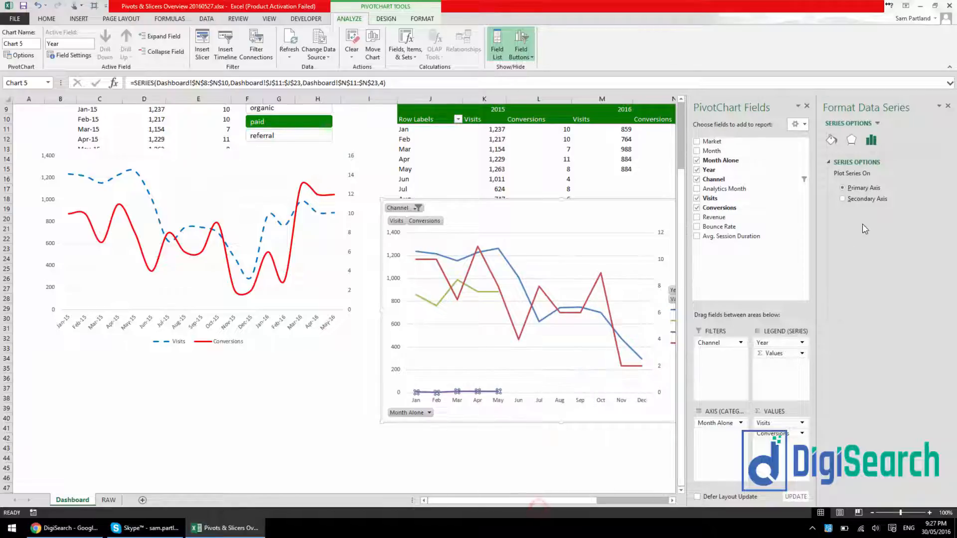
pyautogui.click(843, 199)
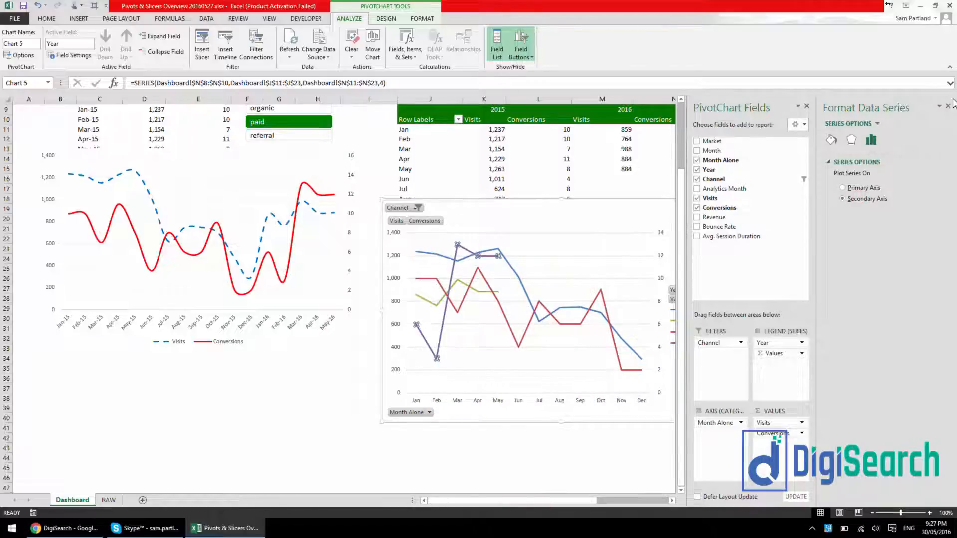
pyautogui.click(948, 107)
pyautogui.click(759, 238)
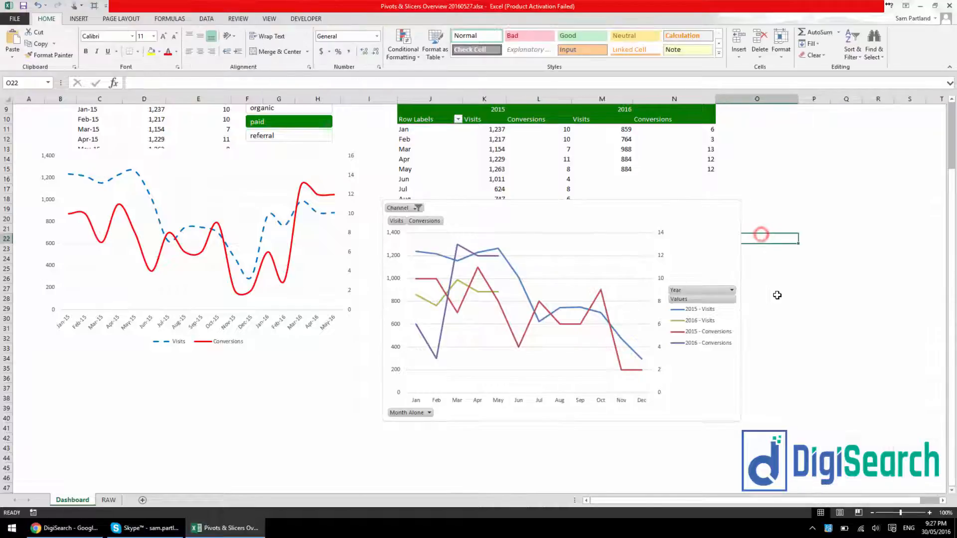
# Hide all field buttons on the year-comparison chart.
pyautogui.scroll(-1, 660, 267)
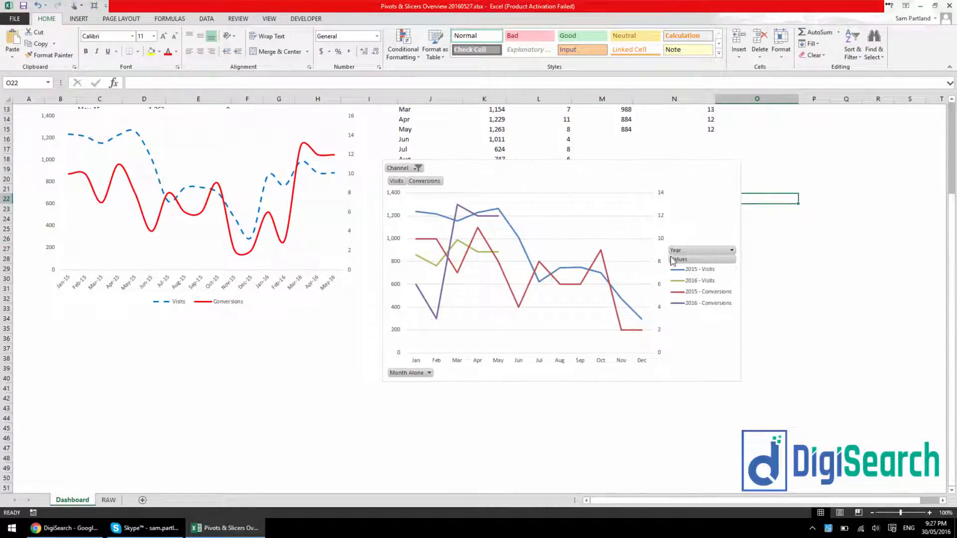
pyautogui.rightClick(687, 254)
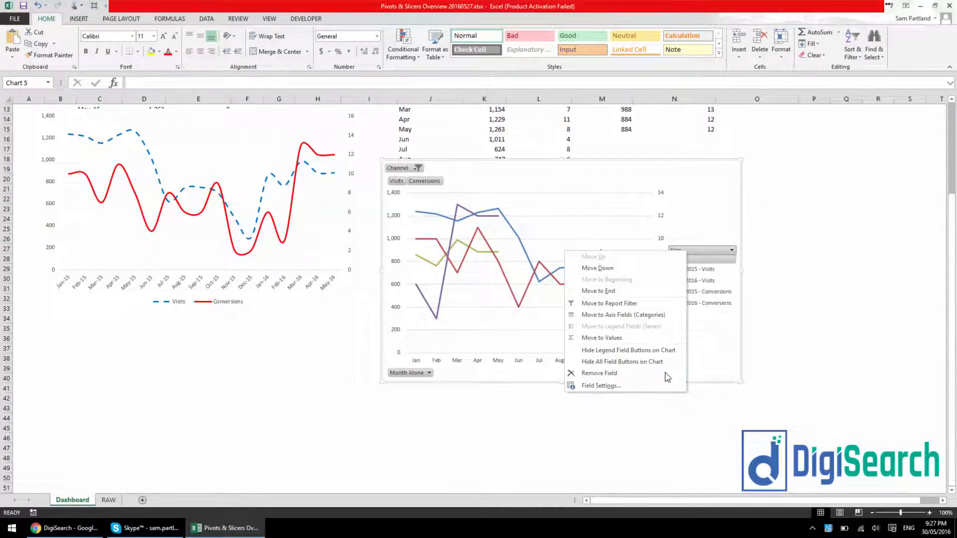
pyautogui.click(633, 364)
pyautogui.click(641, 407)
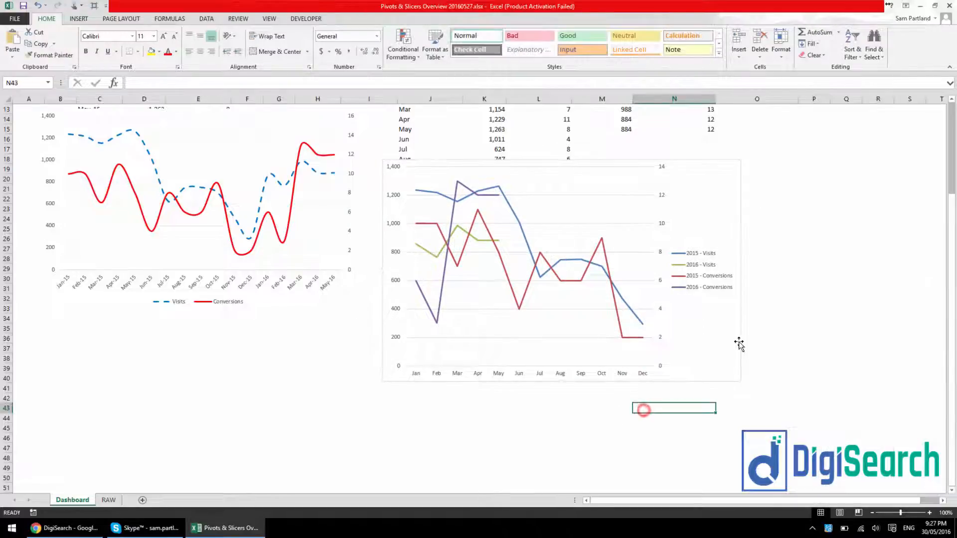
# Clear the Channel slicer filter and move the year-comparison chart higher over its pivot table.
pyautogui.scroll(4, 312, 199)
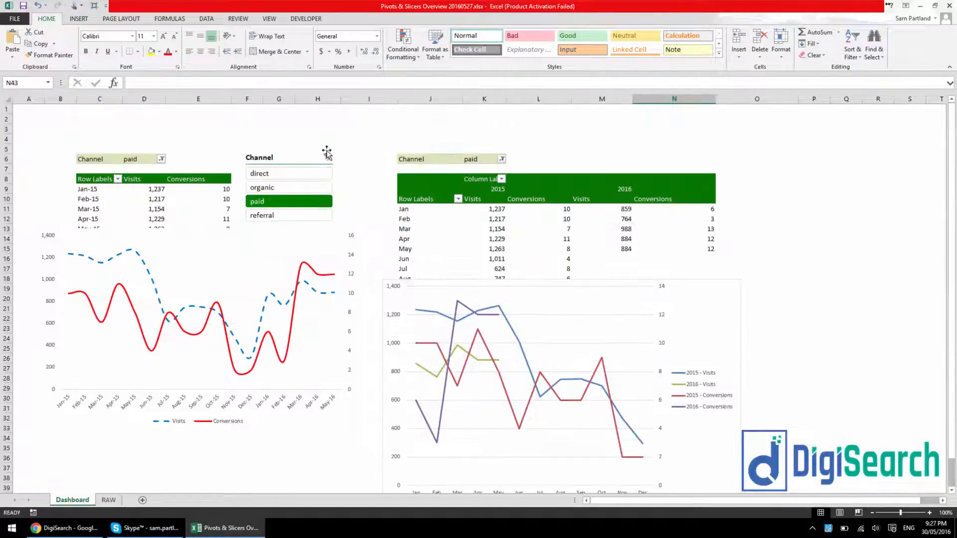
pyautogui.click(328, 155)
pyautogui.click(704, 318)
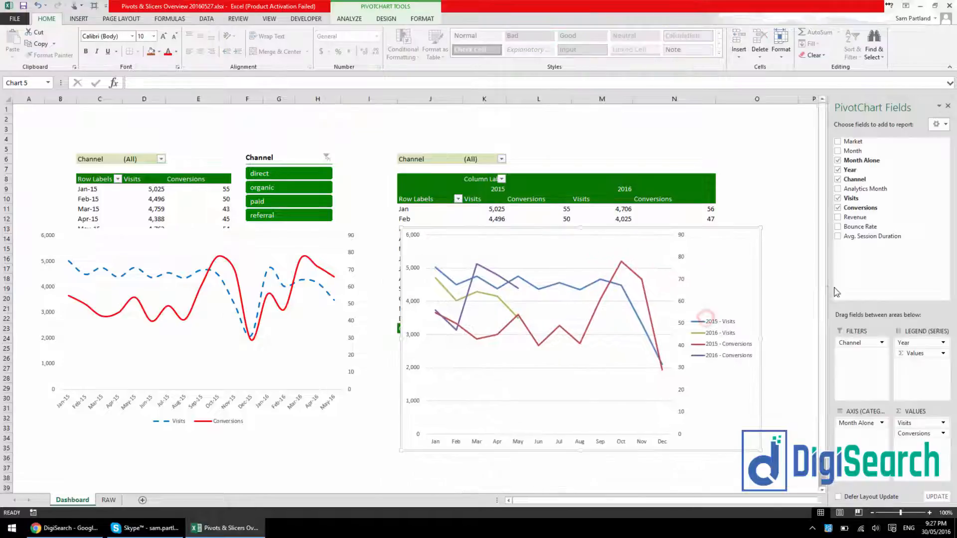
pyautogui.click(787, 188)
# Set the year-comparison chart's legend position to Bottom.
pyautogui.scroll(-1, 786, 188)
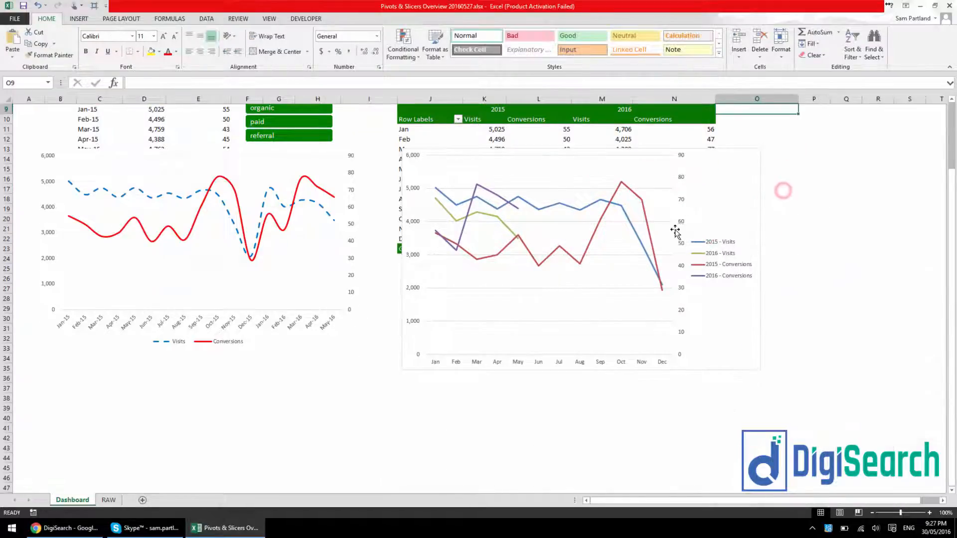
pyautogui.scroll(1, 742, 249)
pyautogui.click(742, 265)
pyautogui.rightClick(716, 330)
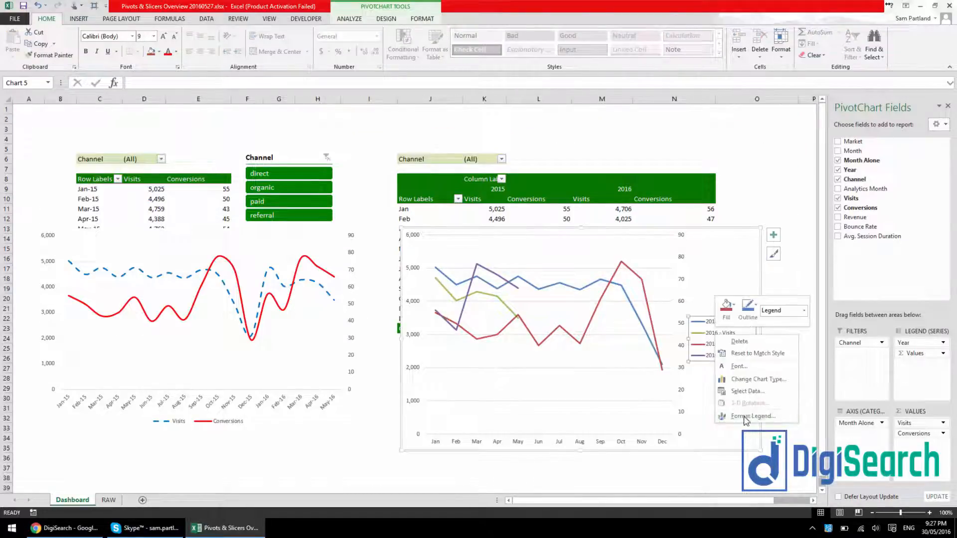
pyautogui.click(746, 416)
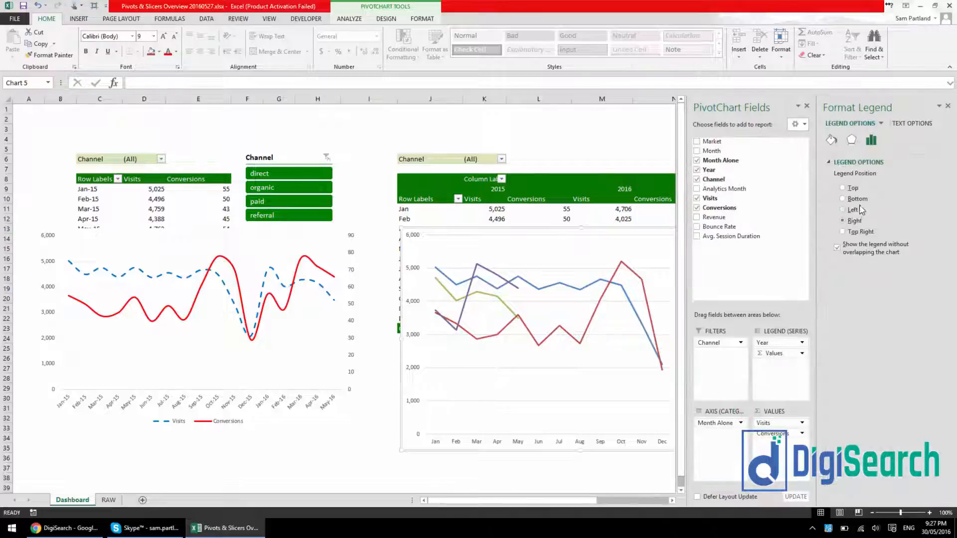
pyautogui.click(856, 198)
pyautogui.click(601, 148)
pyautogui.scroll(-1, 772, 380)
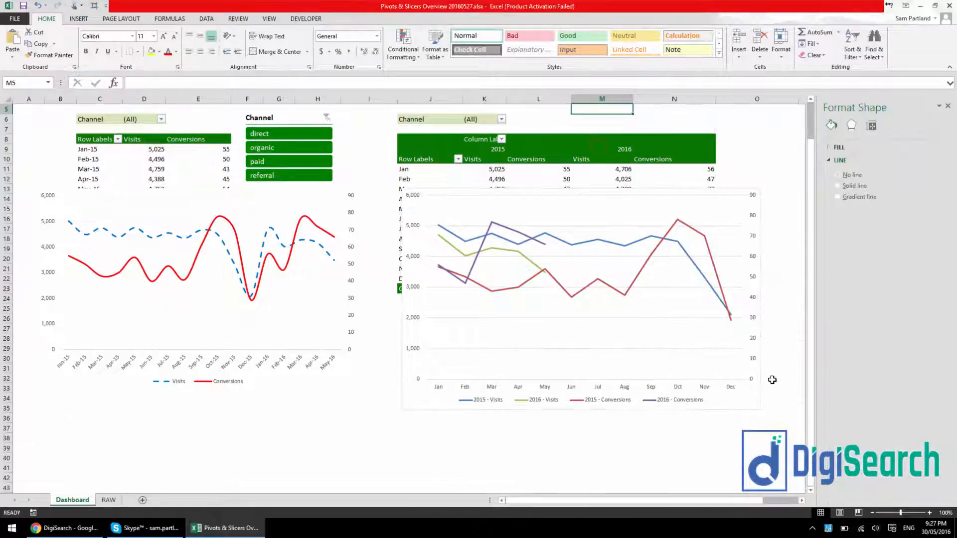
pyautogui.moveTo(708, 500); pyautogui.dragTo(725, 500)
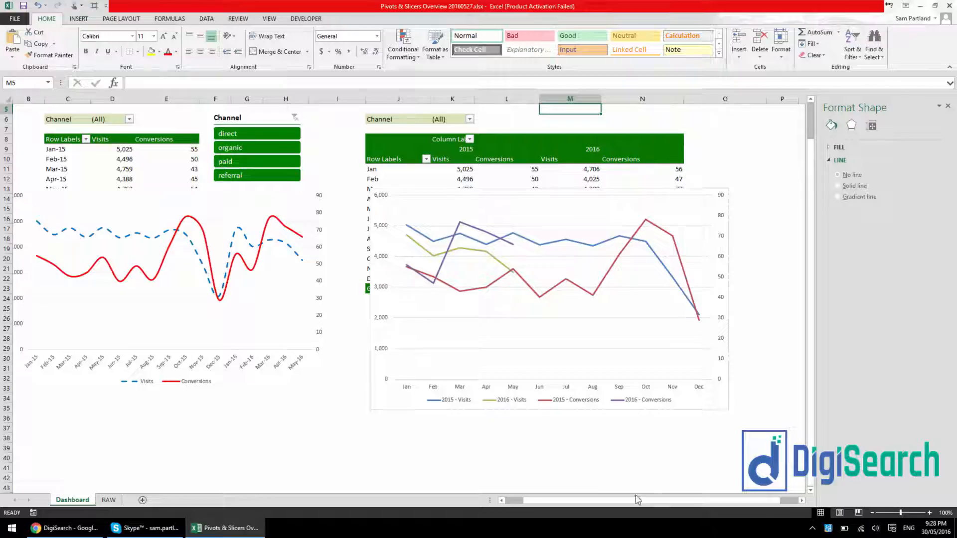
pyautogui.moveTo(638, 500); pyautogui.dragTo(621, 500)
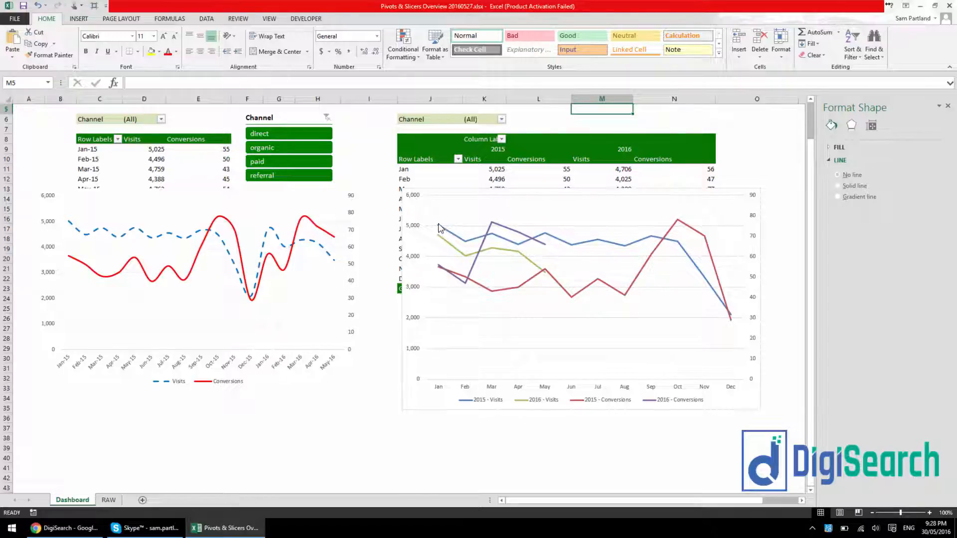
pyautogui.moveTo(439, 229)
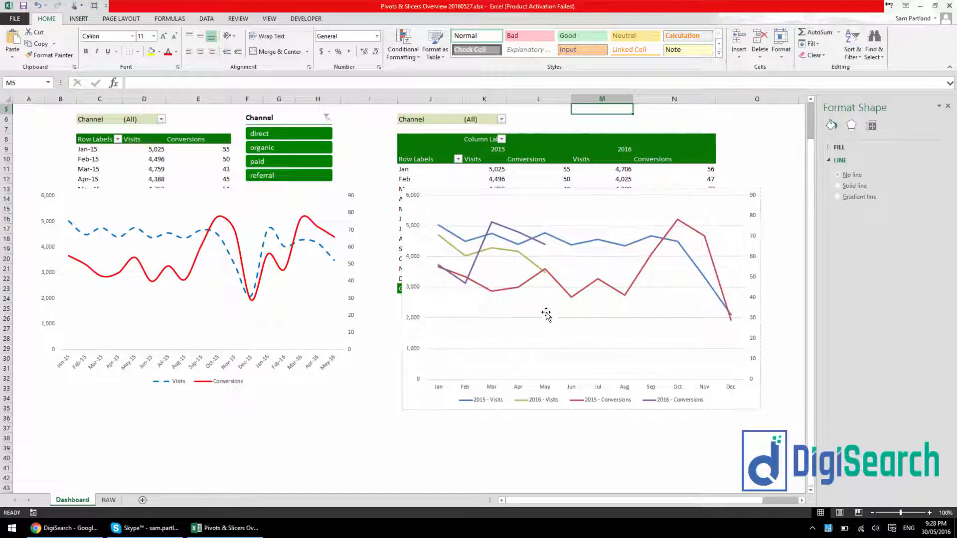
# Turn on smoothed lines for all four Visits and Conversions series of the year-comparison chart.
pyautogui.rightClick(611, 290)
pyautogui.click(638, 379)
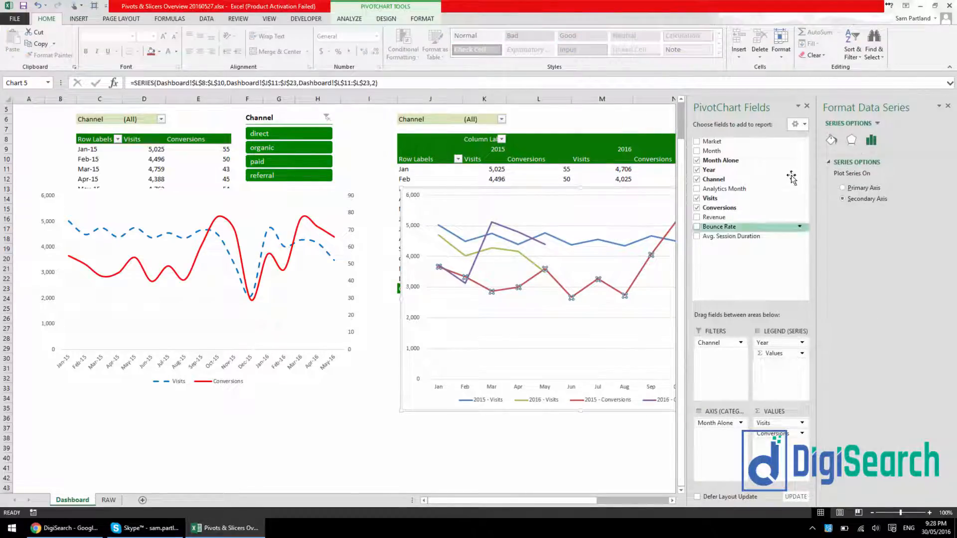
pyautogui.click(831, 140)
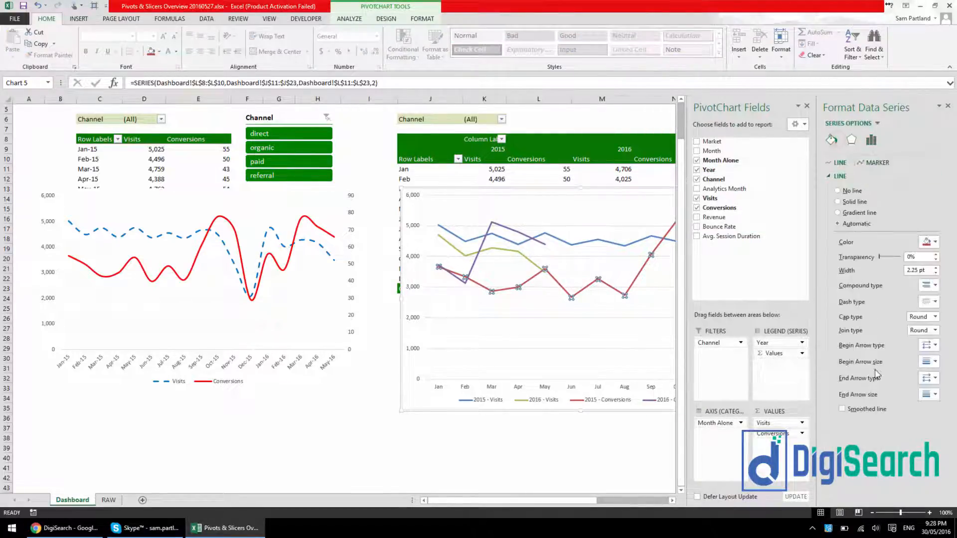
pyautogui.click(868, 410)
pyautogui.click(606, 243)
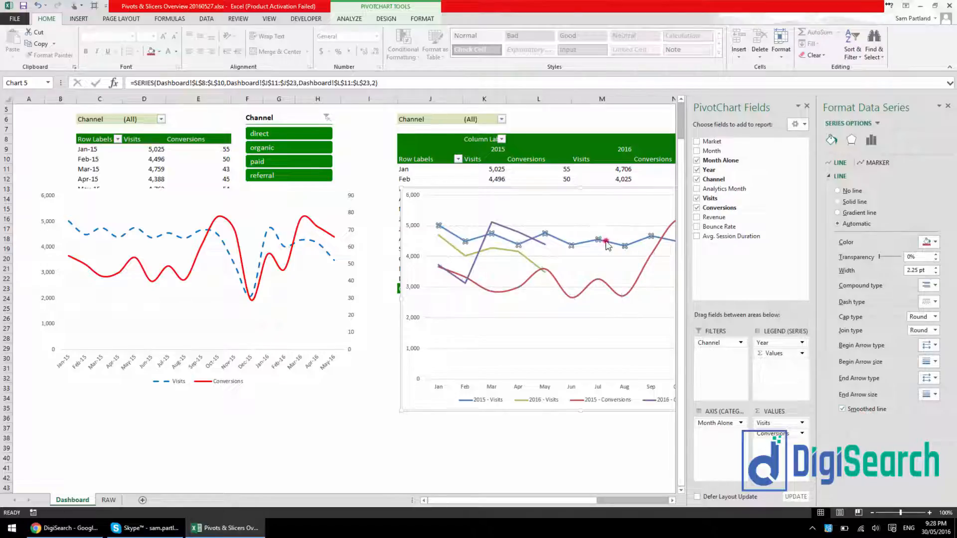
pyautogui.click(843, 409)
pyautogui.click(529, 261)
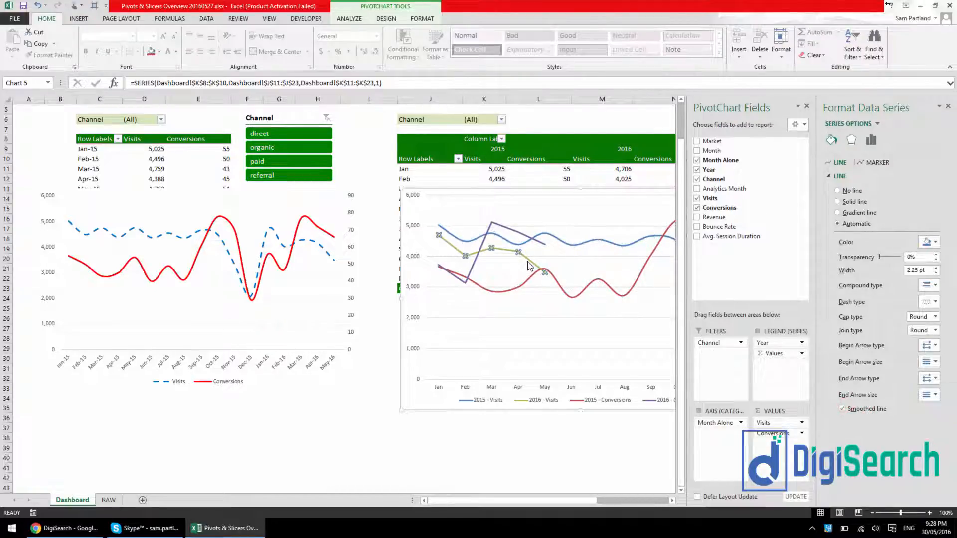
pyautogui.click(855, 410)
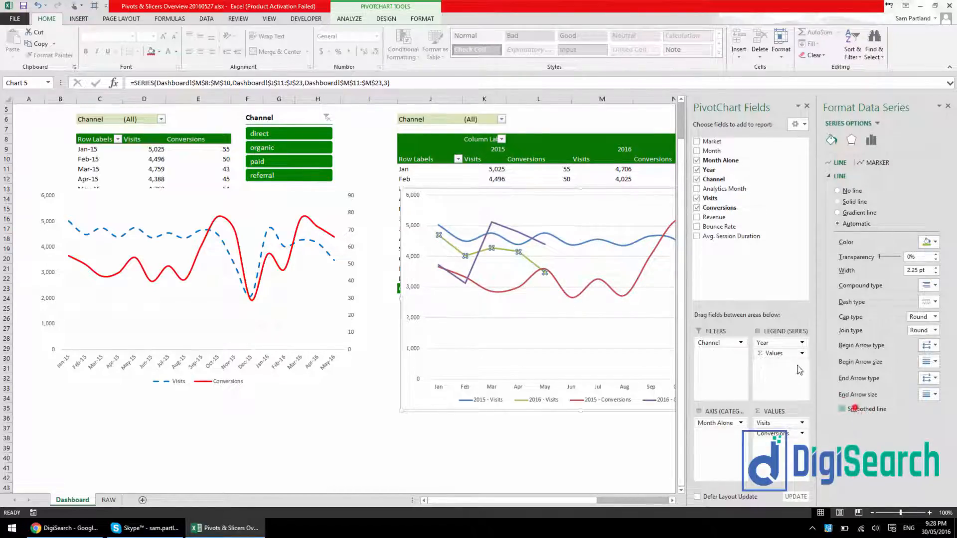
pyautogui.click(521, 234)
pyautogui.click(842, 409)
# Format the 2015 Visits line of the year-comparison chart as standard blue, 2.5 pt wide and dashed.
pyautogui.click(610, 244)
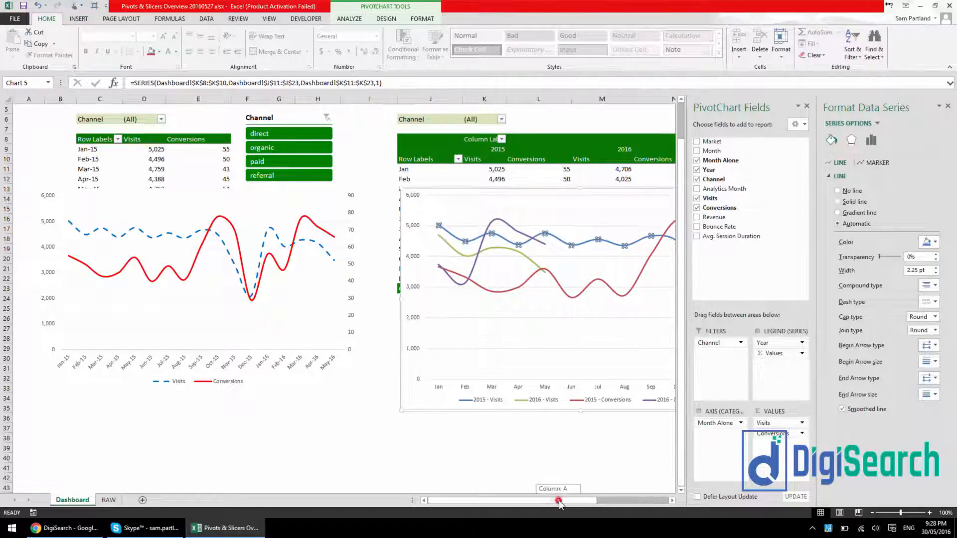
pyautogui.moveTo(562, 501); pyautogui.dragTo(590, 501)
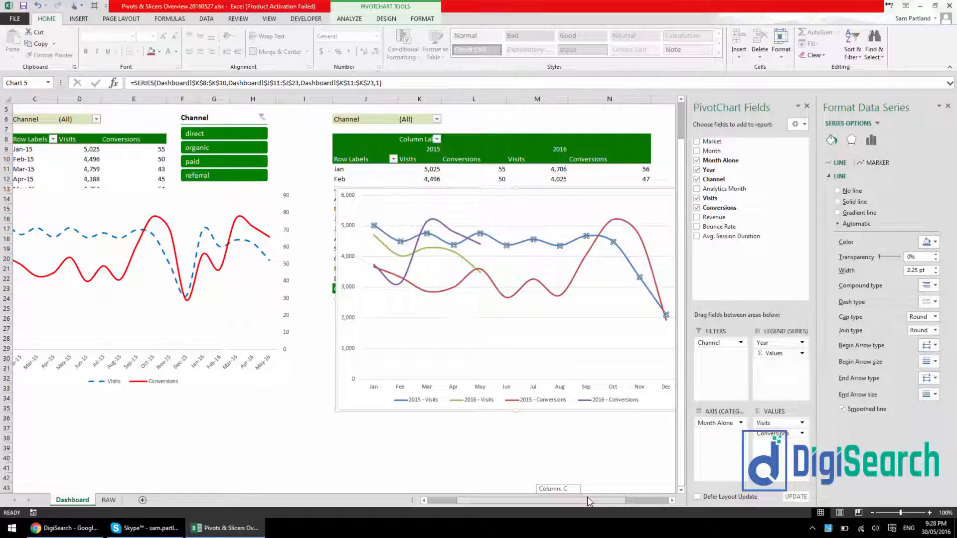
pyautogui.click(929, 242)
pyautogui.click(934, 321)
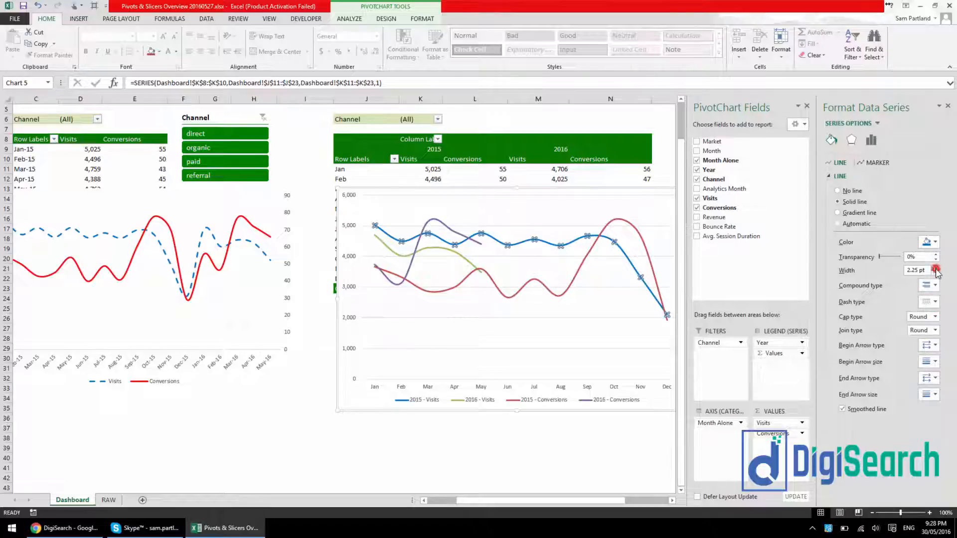
pyautogui.click(936, 268)
pyautogui.click(937, 268)
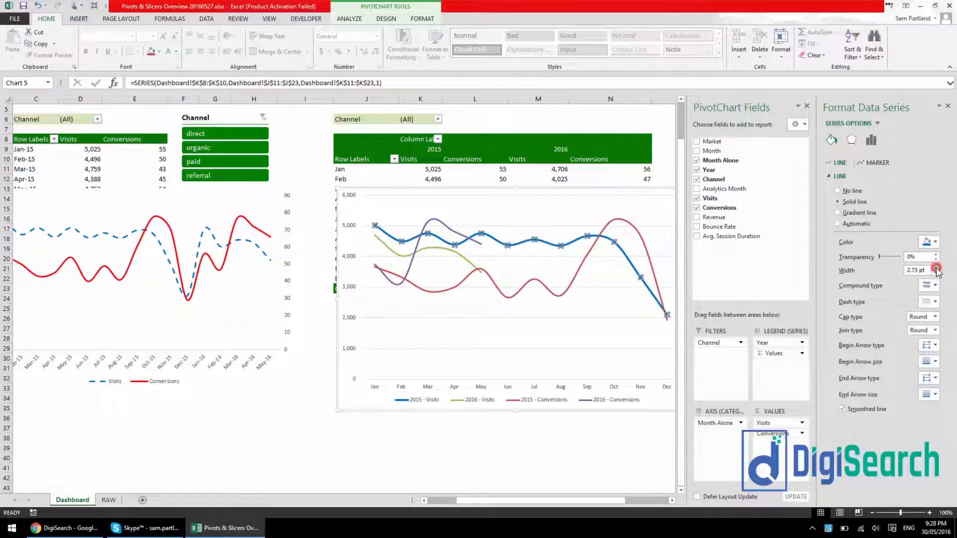
pyautogui.click(936, 273)
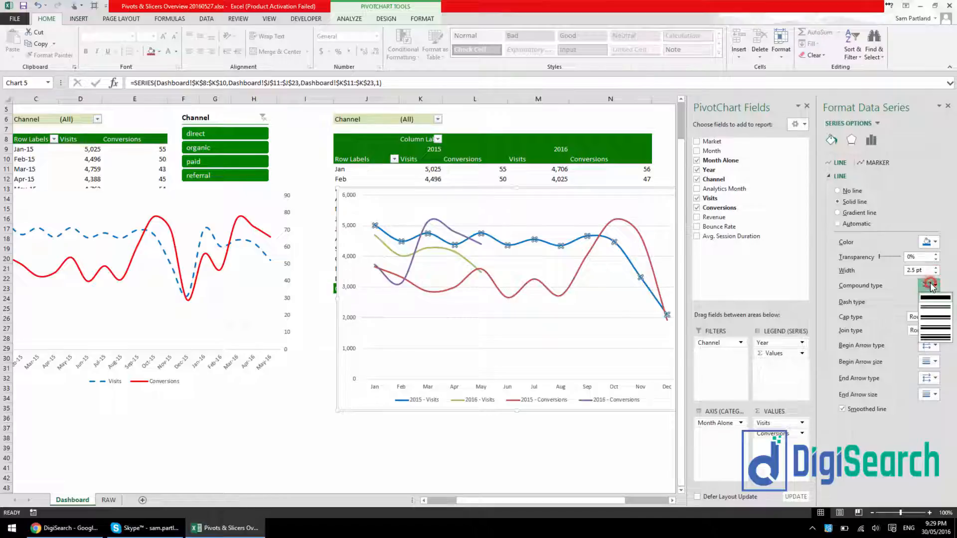
pyautogui.click(935, 302)
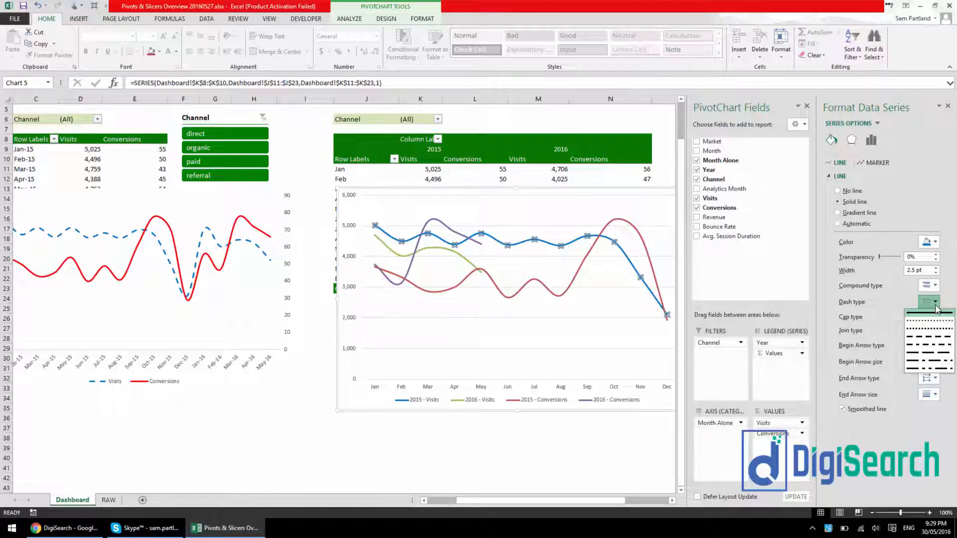
pyautogui.click(929, 338)
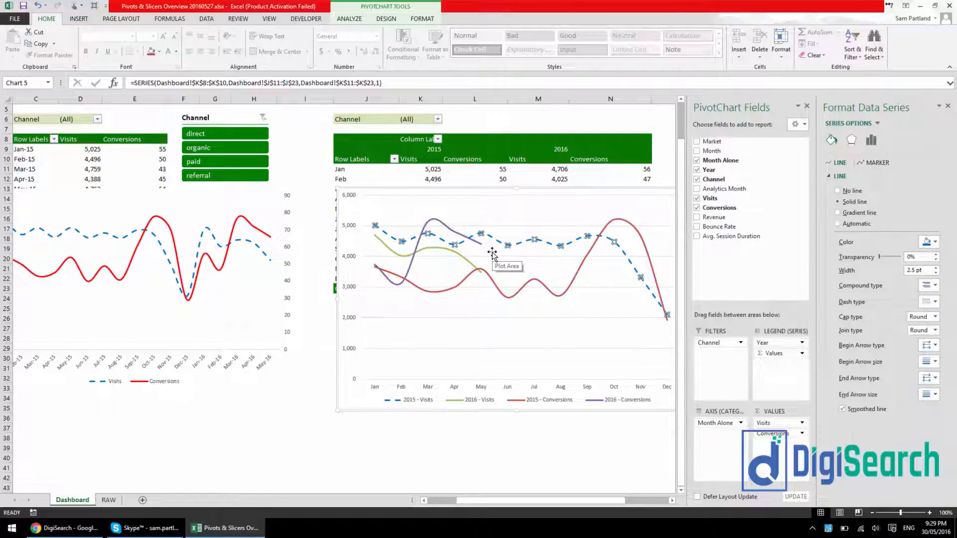
# Format the 2016 Visits line as solid standard blue with a width of 2.75 pt.
pyautogui.click(459, 255)
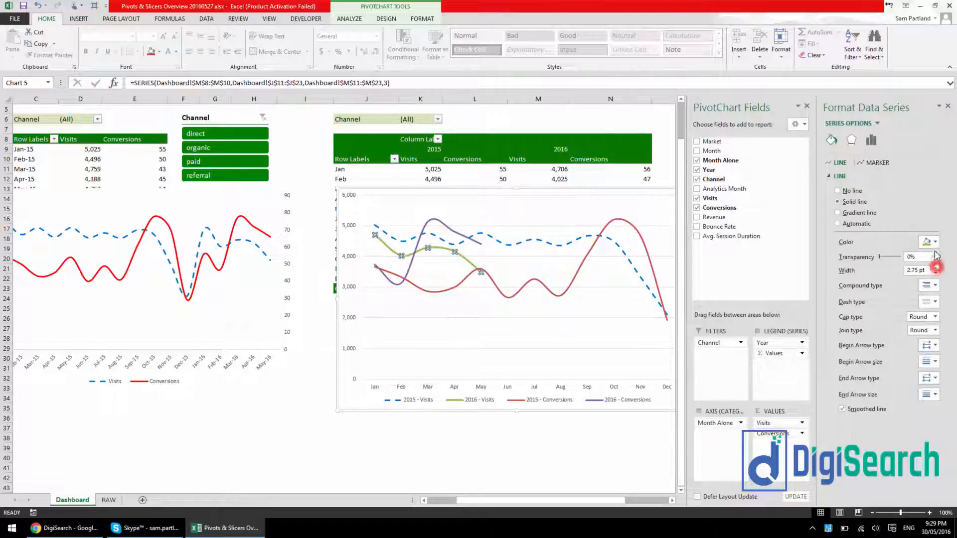
pyautogui.click(930, 242)
pyautogui.click(933, 320)
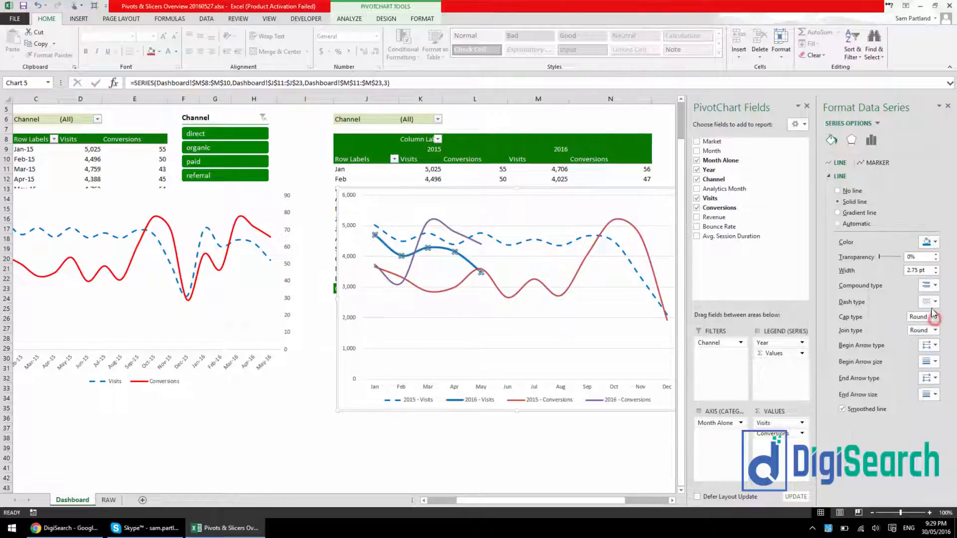
# Format the 2015 Conversions line as standard red and dashed, trying a 2.75 pt width before reducing it again.
pyautogui.click(497, 282)
pyautogui.click(928, 242)
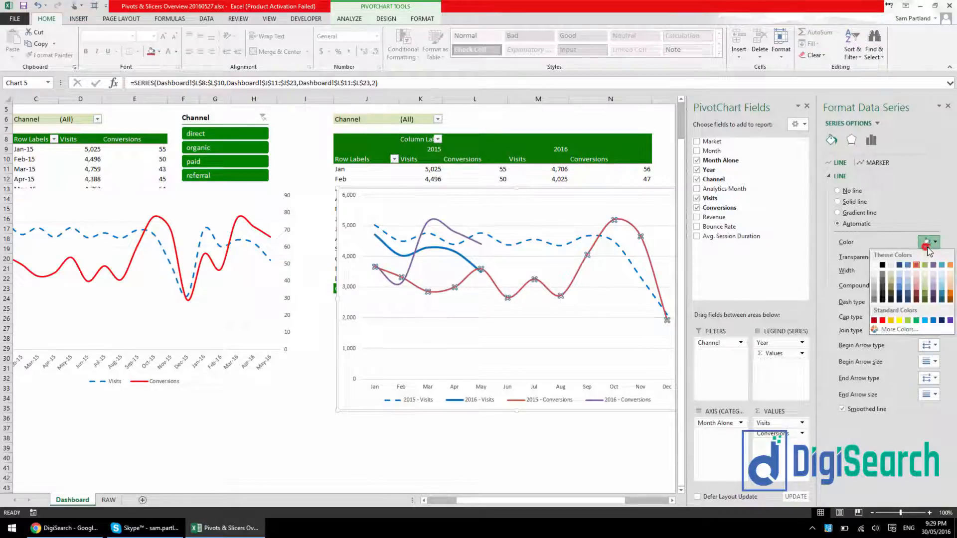
pyautogui.click(883, 319)
pyautogui.click(933, 302)
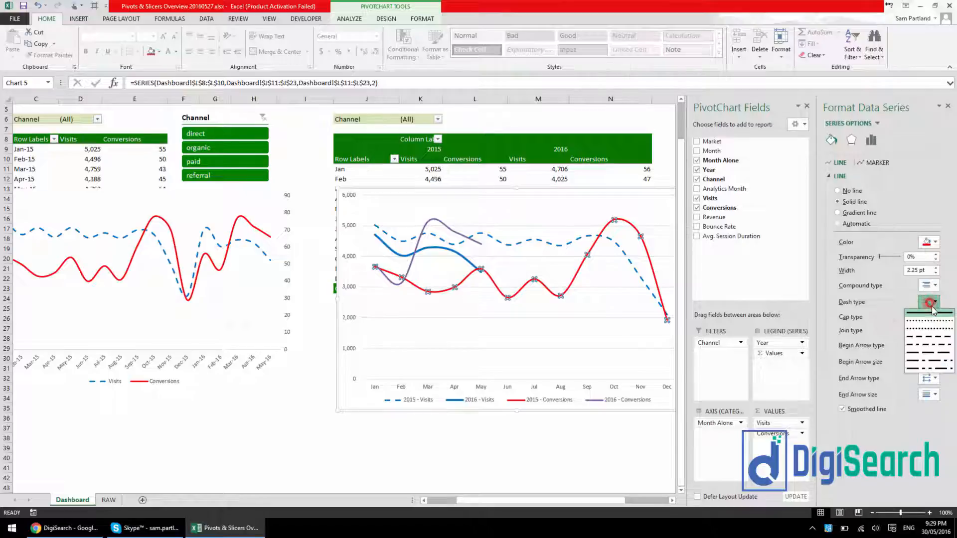
pyautogui.click(927, 341)
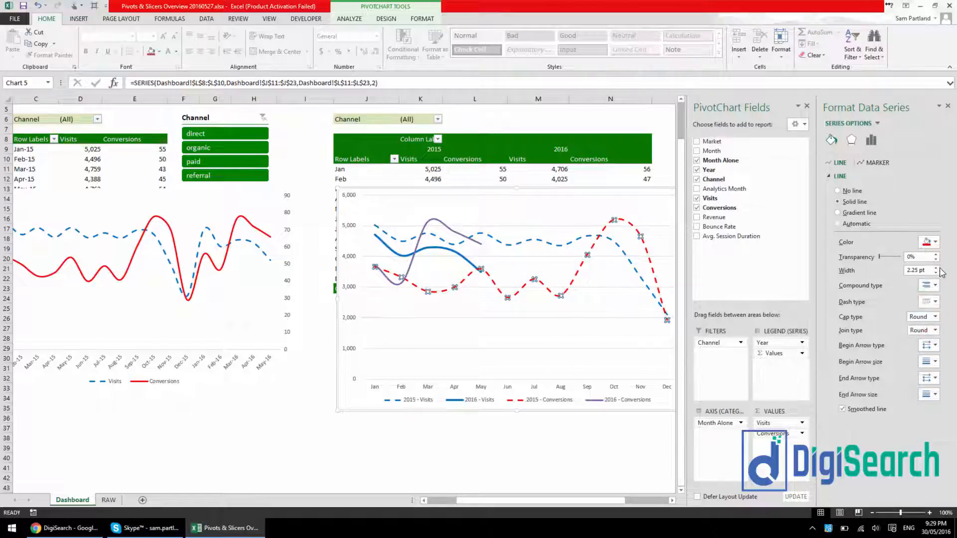
pyautogui.click(936, 268)
pyautogui.click(936, 268)
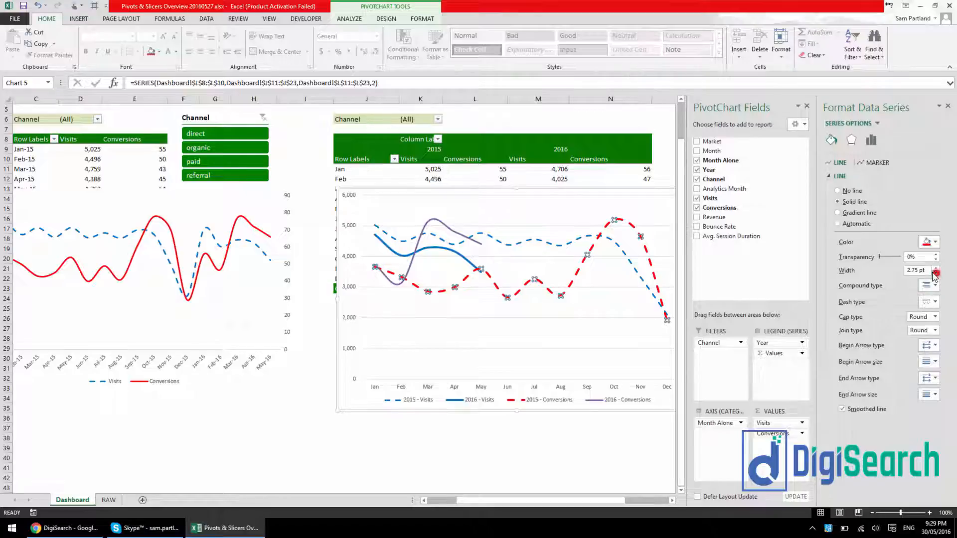
pyautogui.click(936, 273)
pyautogui.click(935, 273)
# Format the 2016 Conversions line as solid standard red, thicken it slightly and deselect the chart.
pyautogui.click(466, 262)
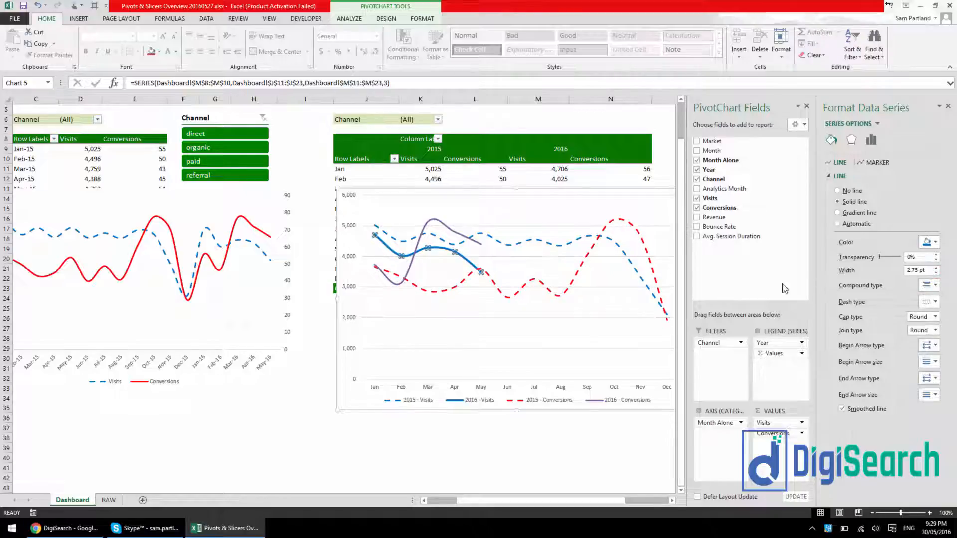
pyautogui.click(463, 241)
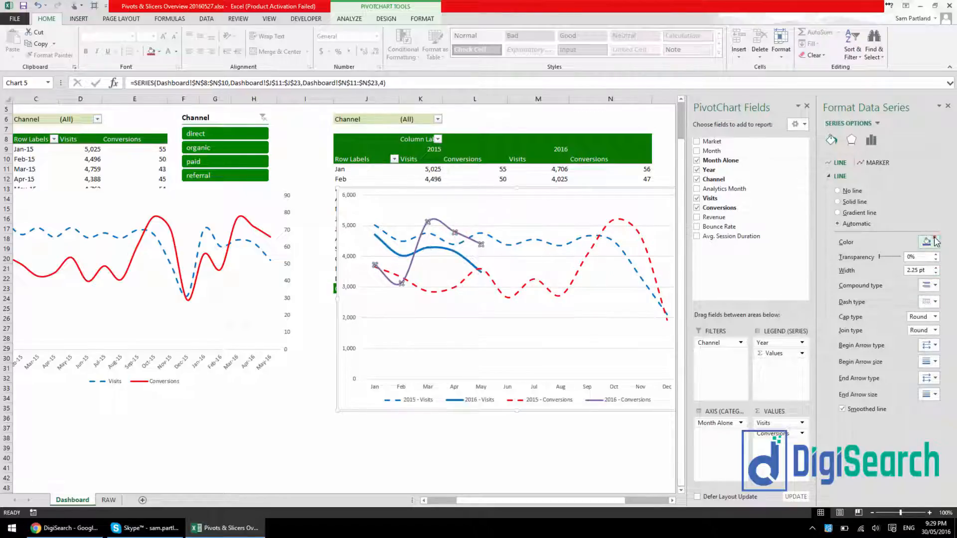
pyautogui.click(929, 243)
pyautogui.click(883, 320)
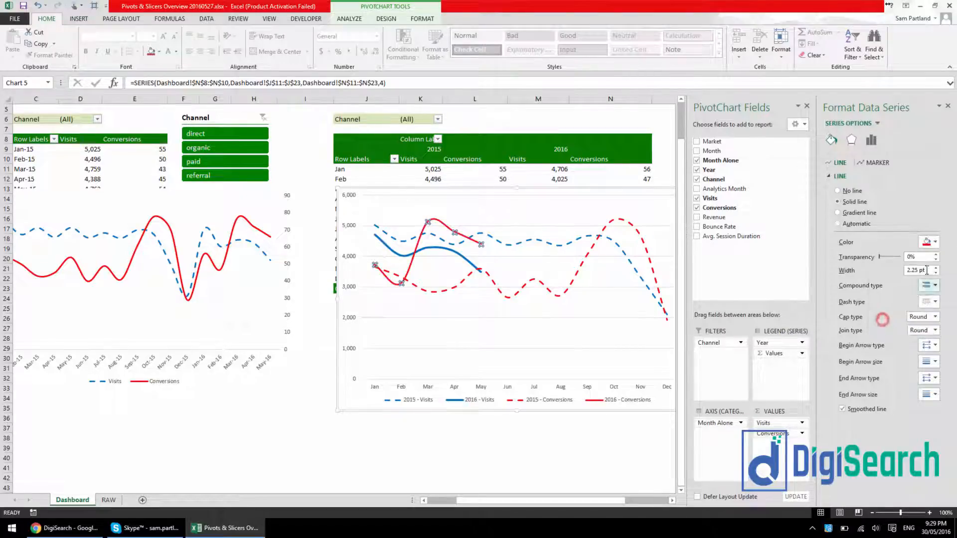
pyautogui.click(936, 268)
pyautogui.click(935, 268)
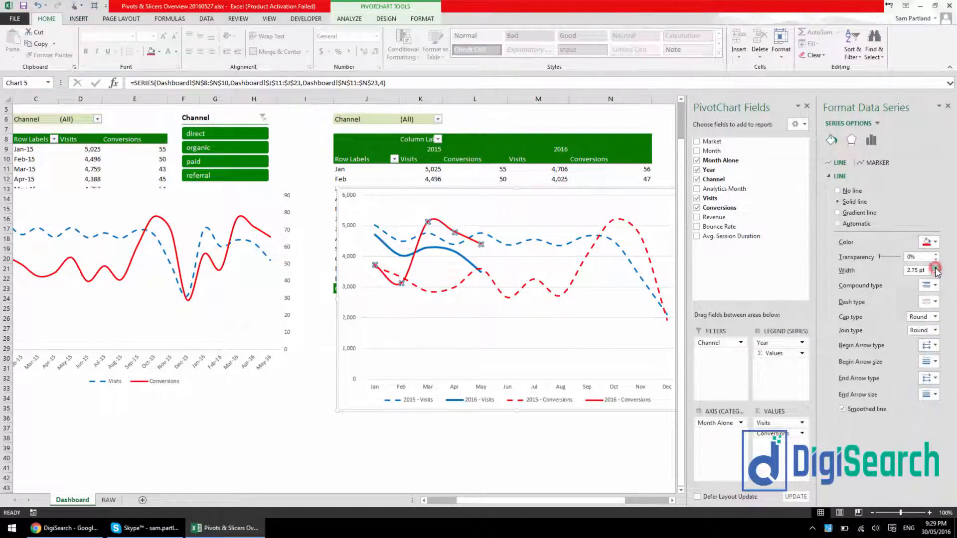
pyautogui.click(937, 273)
pyautogui.click(365, 428)
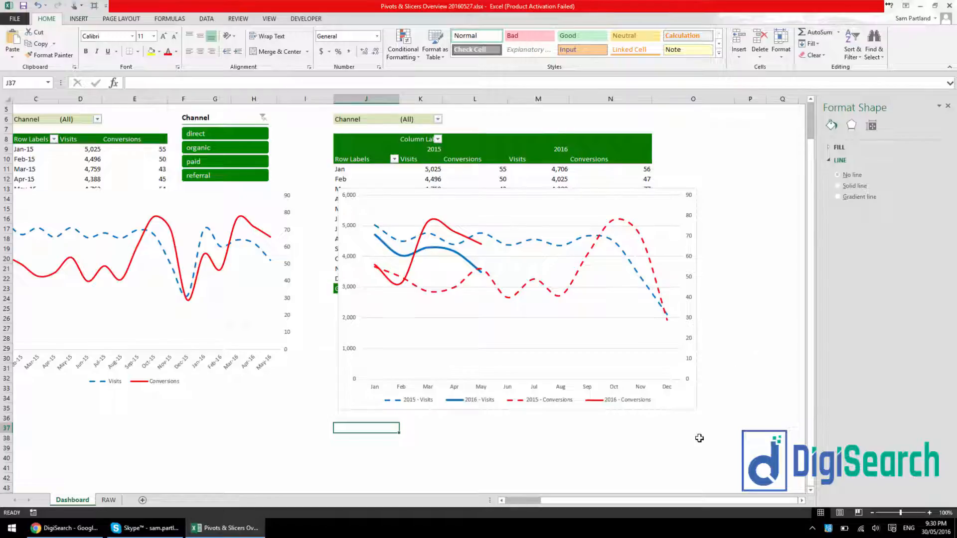
# Check both charts with the Channel slicer set to organic, paid, referral and direct in turn, and clear the filter.
pyautogui.moveTo(626, 501); pyautogui.dragTo(589, 507)
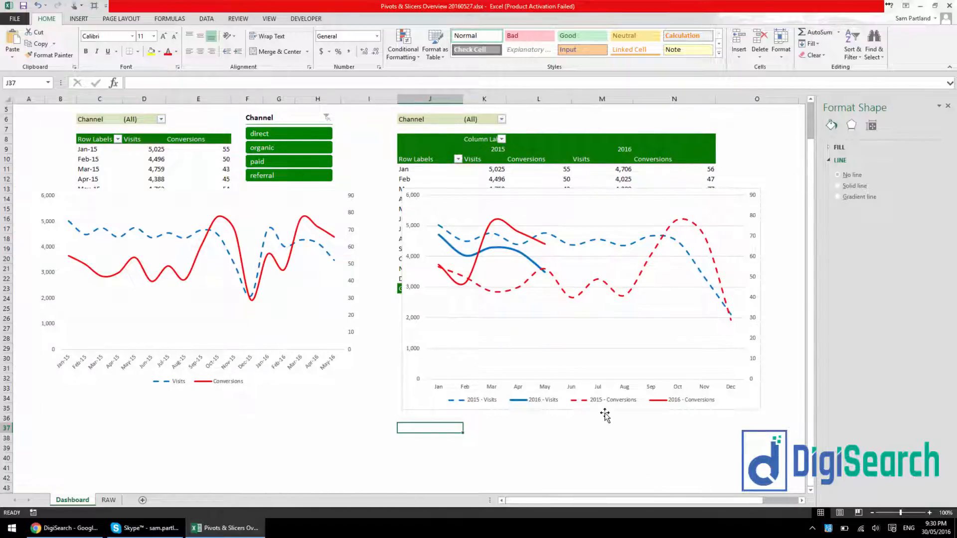
pyautogui.click(305, 145)
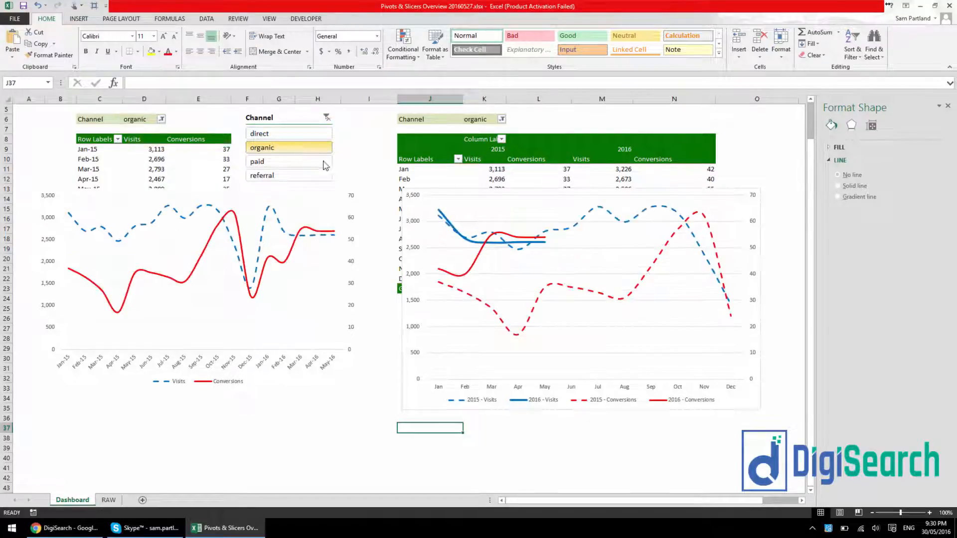
pyautogui.click(294, 162)
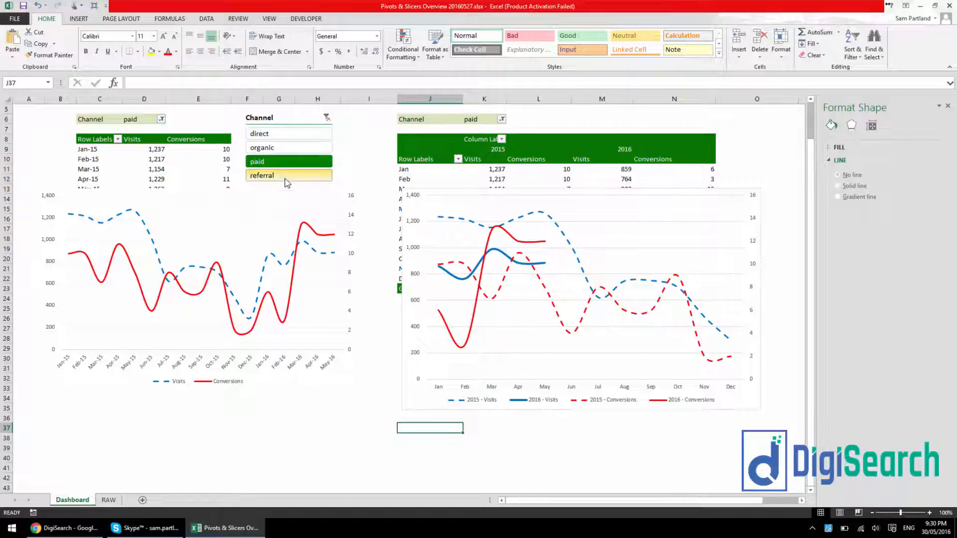
pyautogui.click(286, 176)
pyautogui.click(288, 136)
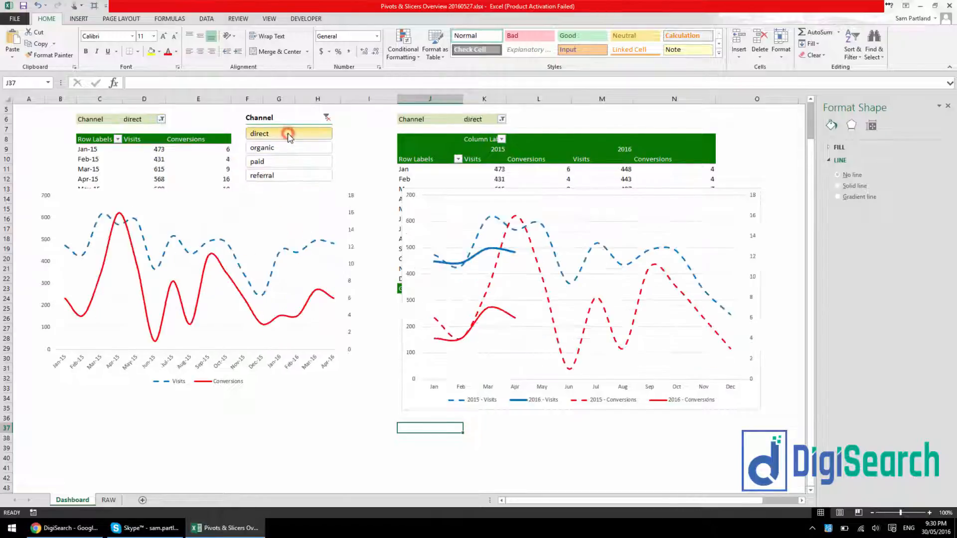
pyautogui.click(328, 118)
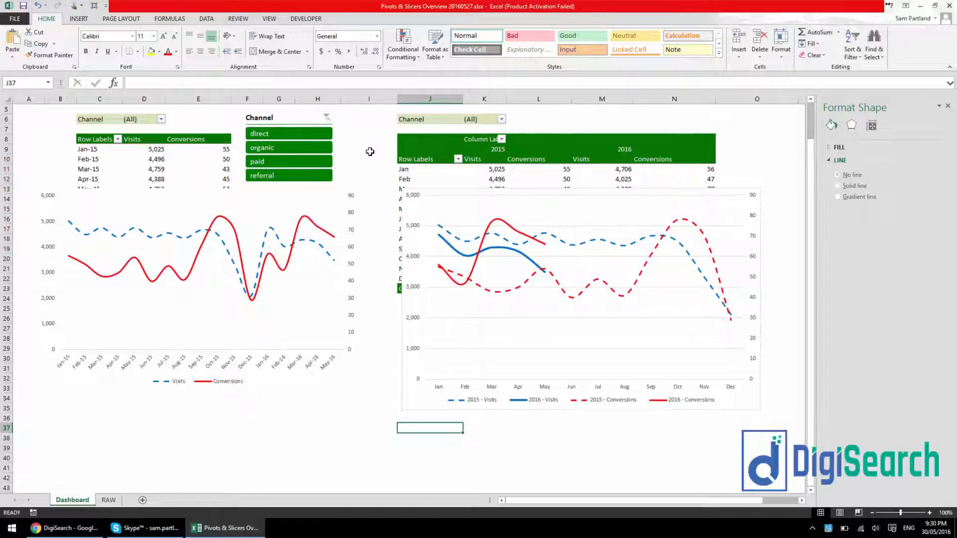